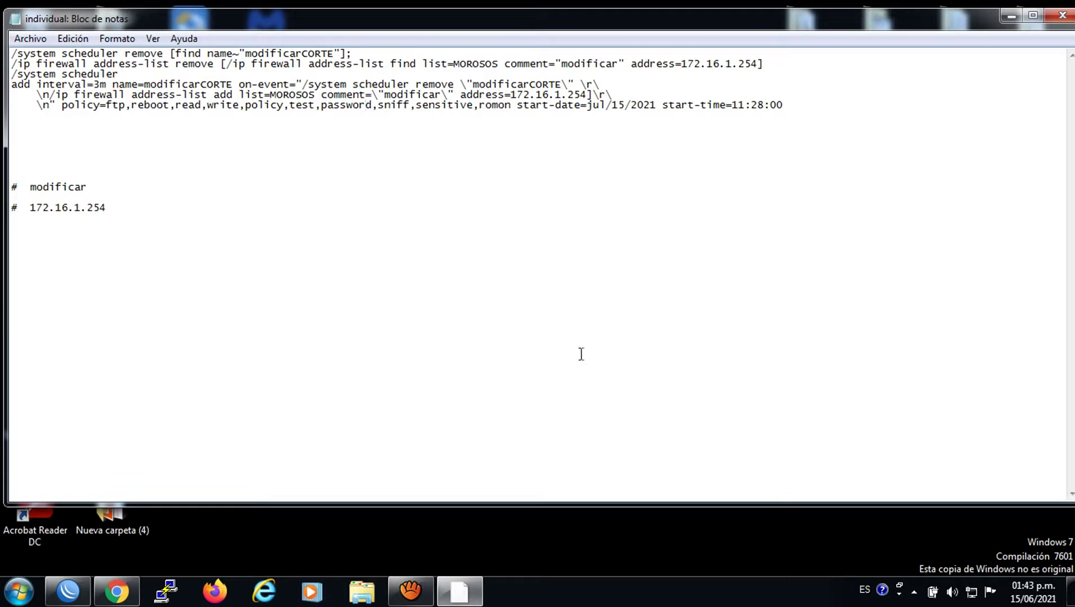
- Change the IP address to 172.16.1.1 in the reference note and in both address-list commands of the script
{"action": "left_click", "coordinate": [110, 208]}
{"action": "key", "text": "BackSpace"}
{"action": "key", "text": "BackSpace"}
{"action": "key", "text": "BackSpace"}
{"action": "type", "text": "1"}
{"action": "key", "text": "BackSpace"}
{"action": "key", "text": "BackSpace"}
{"action": "key", "text": "BackSpace"}
{"action": "type", "text": "1"}
{"action": "left_click", "coordinate": [758, 65]}
{"action": "key", "text": "BackSpace"}
{"action": "key", "text": "BackSpace"}
{"action": "key", "text": "BackSpace"}
{"action": "type", "text": "1"}
- Switch to WinBox and examine the IP firewall filter rules commented "CORTE MOROSOS", including their actions, chains and ports
{"action": "left_click", "coordinate": [82, 597]}
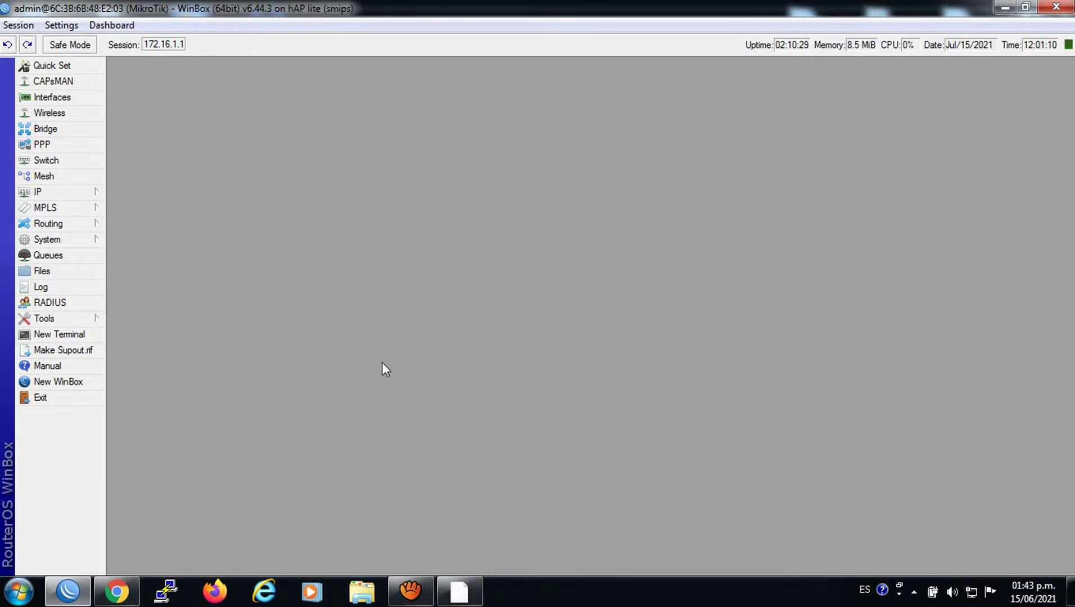
{"action": "left_click", "coordinate": [38, 192]}
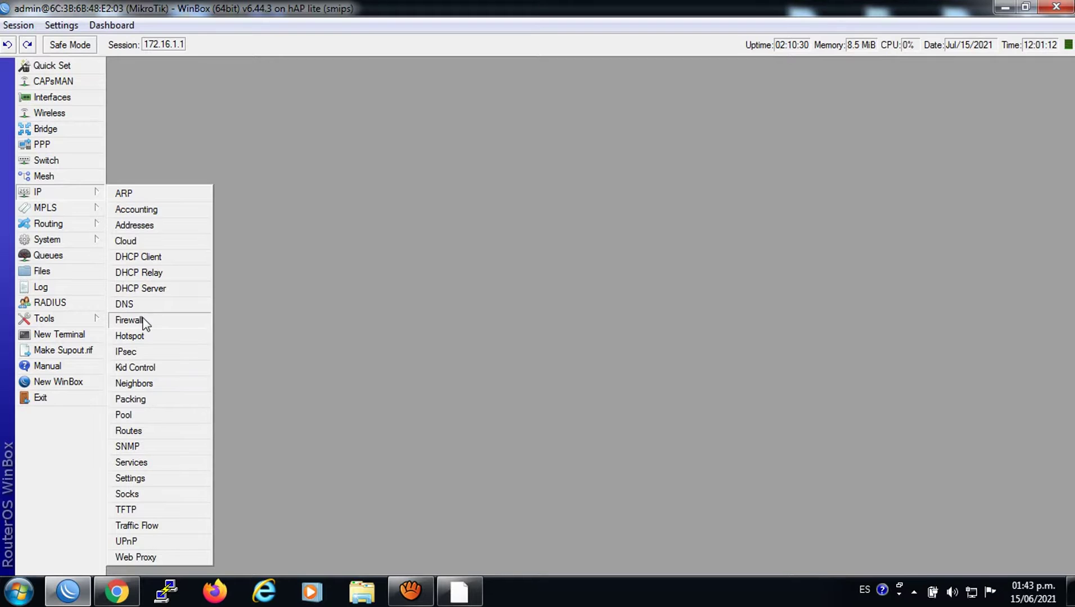
{"action": "left_click", "coordinate": [208, 319]}
{"action": "left_click", "coordinate": [340, 199]}
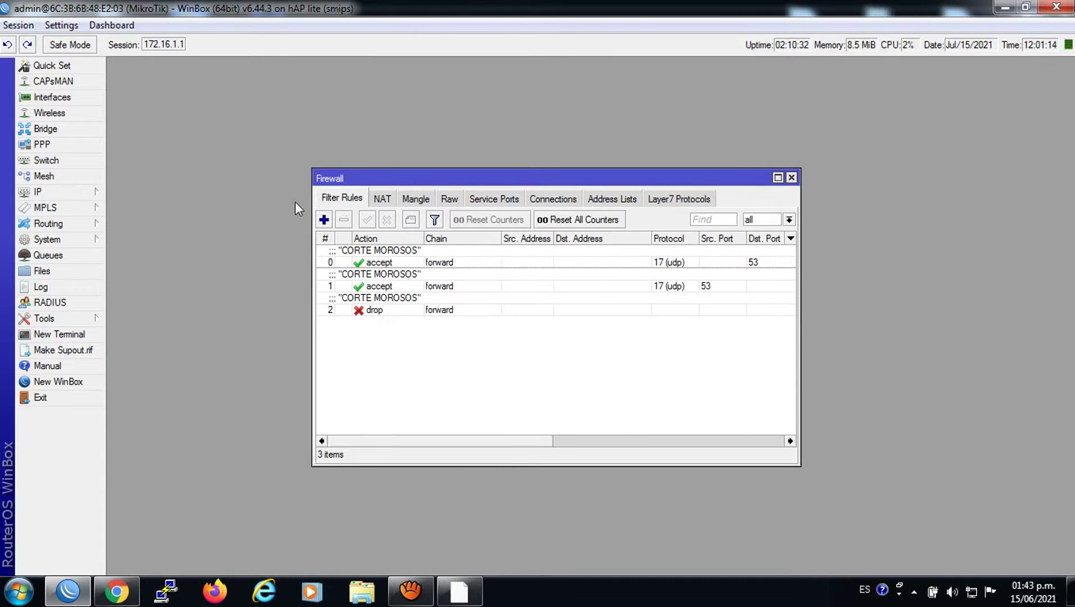
{"action": "left_click_drag", "start_coordinate": [597, 181], "coordinate": [545, 115]}
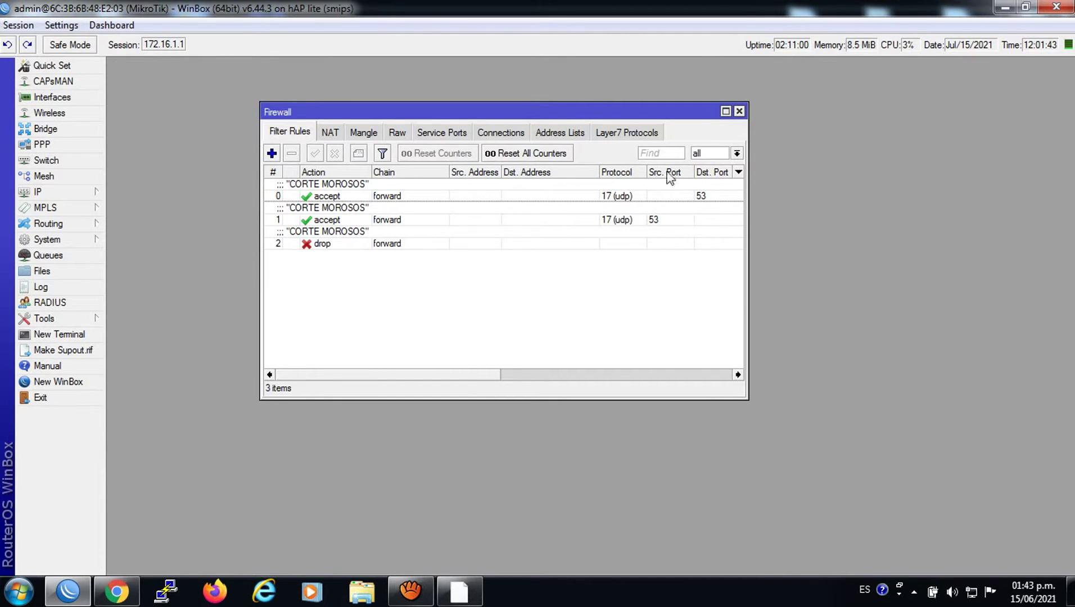
{"action": "left_click", "coordinate": [739, 111]}
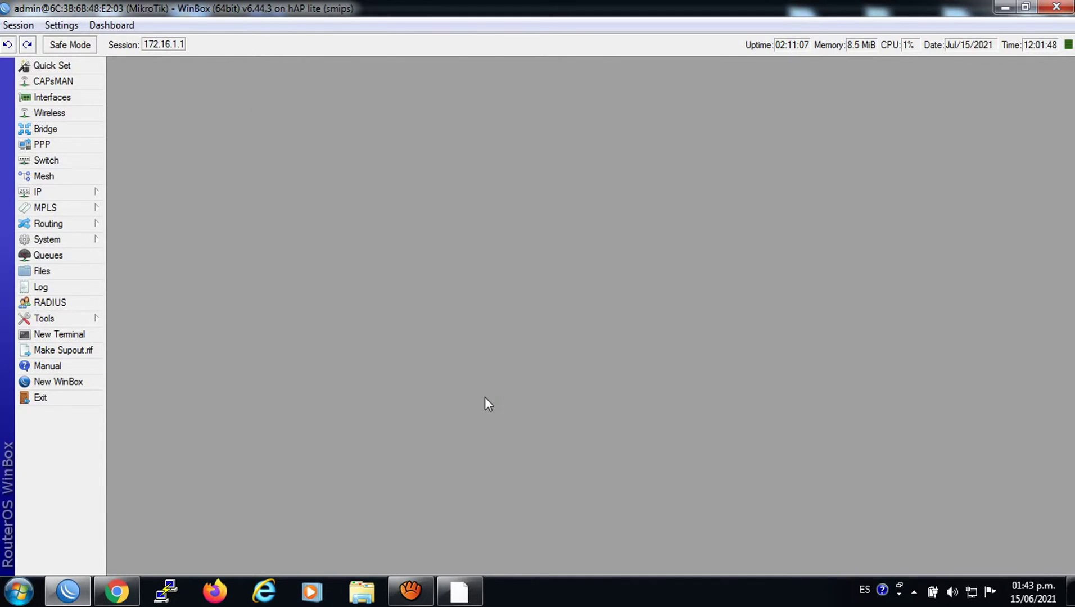
- Switch back to Notepad and set the copied placeholder "modificar" as the search text of a find-and-replace
{"action": "left_click", "coordinate": [460, 591]}
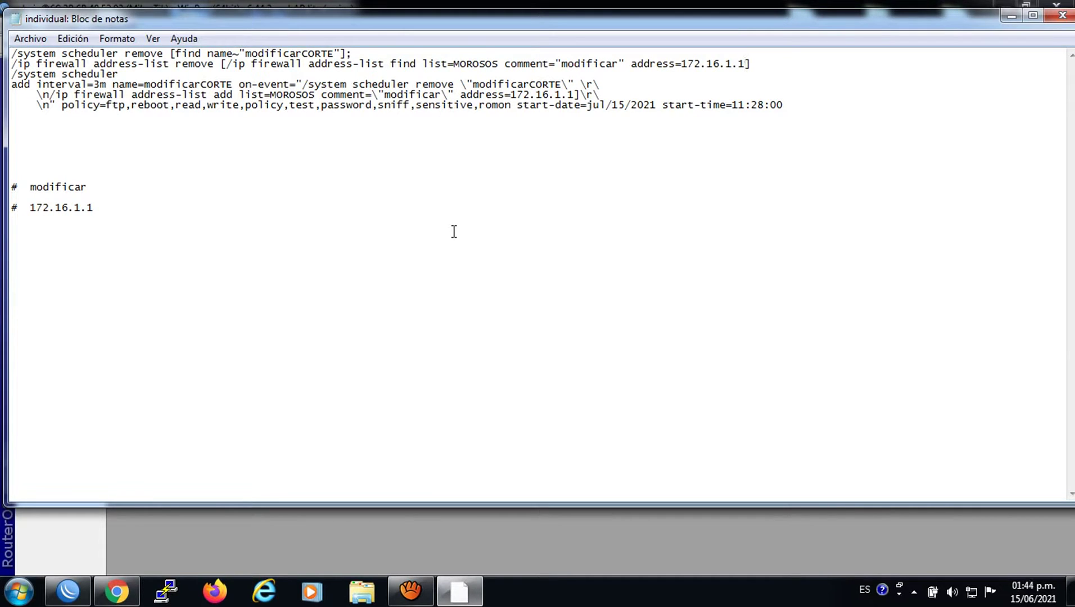
{"action": "left_click", "coordinate": [88, 187]}
{"action": "left_click_drag", "start_coordinate": [89, 187], "coordinate": [33, 187]}
{"action": "right_click", "coordinate": [41, 186]}
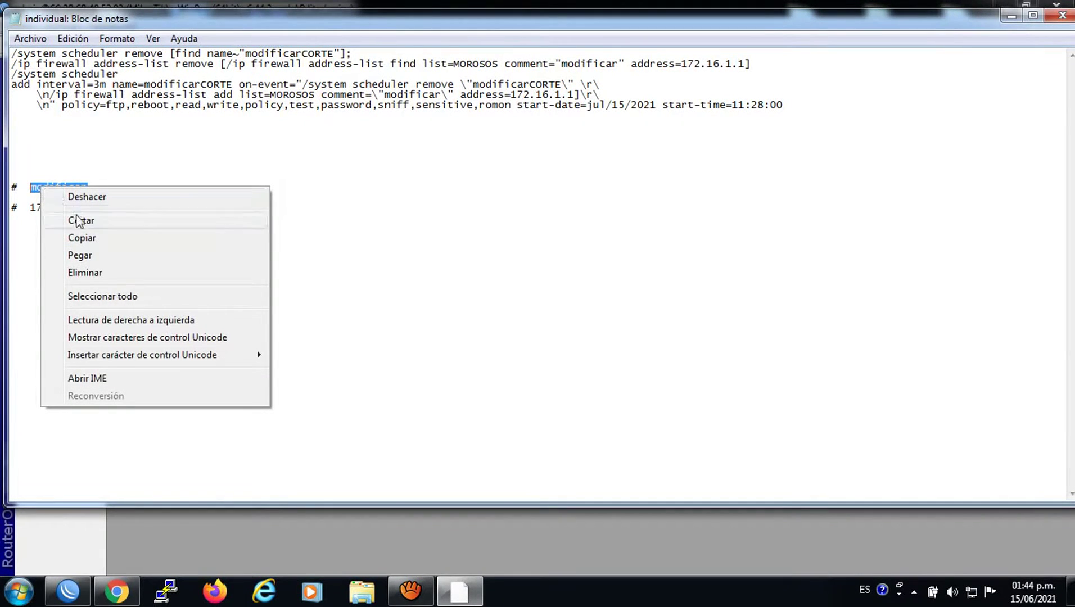
{"action": "left_click", "coordinate": [79, 238]}
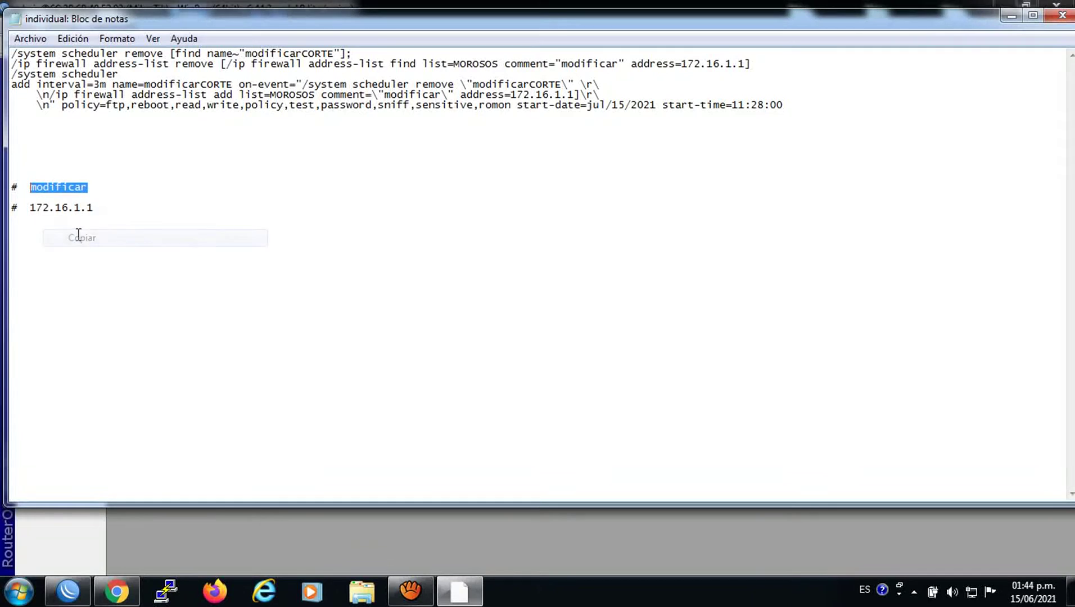
{"action": "left_click", "coordinate": [73, 38]}
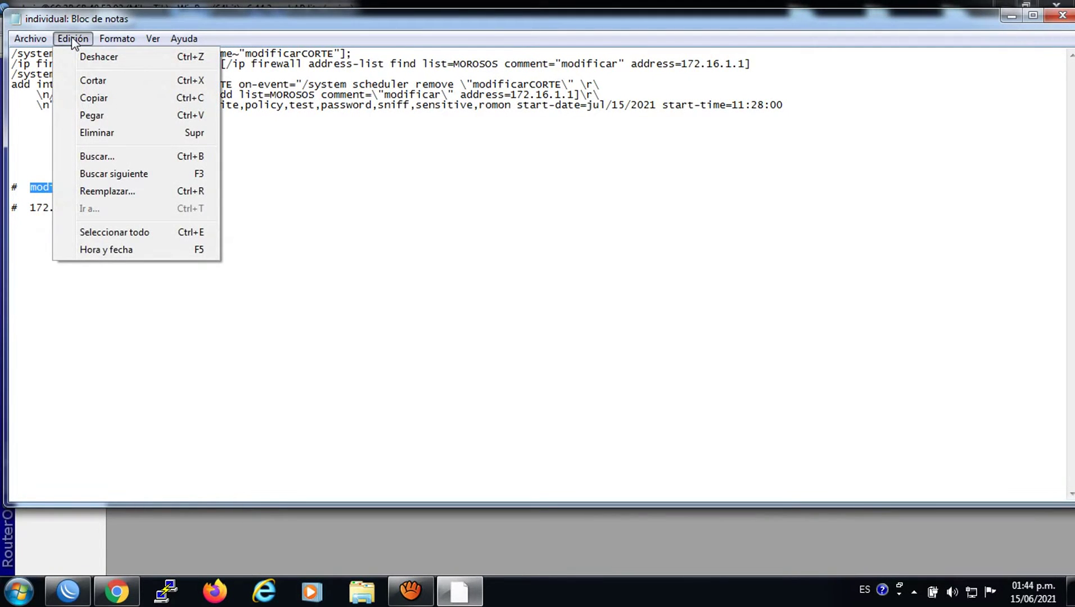
{"action": "left_click", "coordinate": [156, 192]}
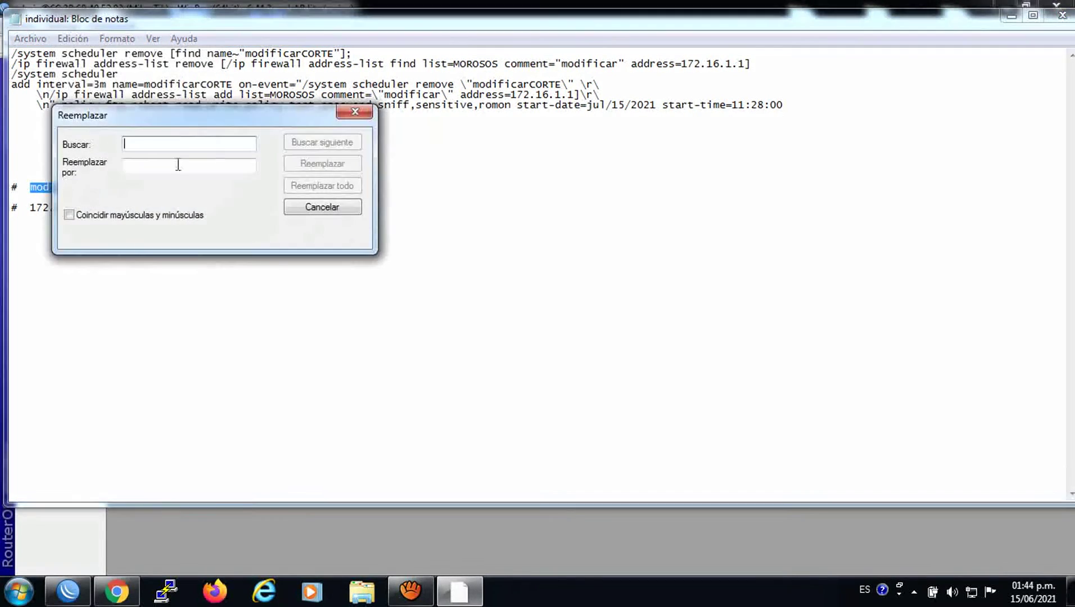
{"action": "right_click", "coordinate": [155, 142]}
{"action": "left_click", "coordinate": [190, 213]}
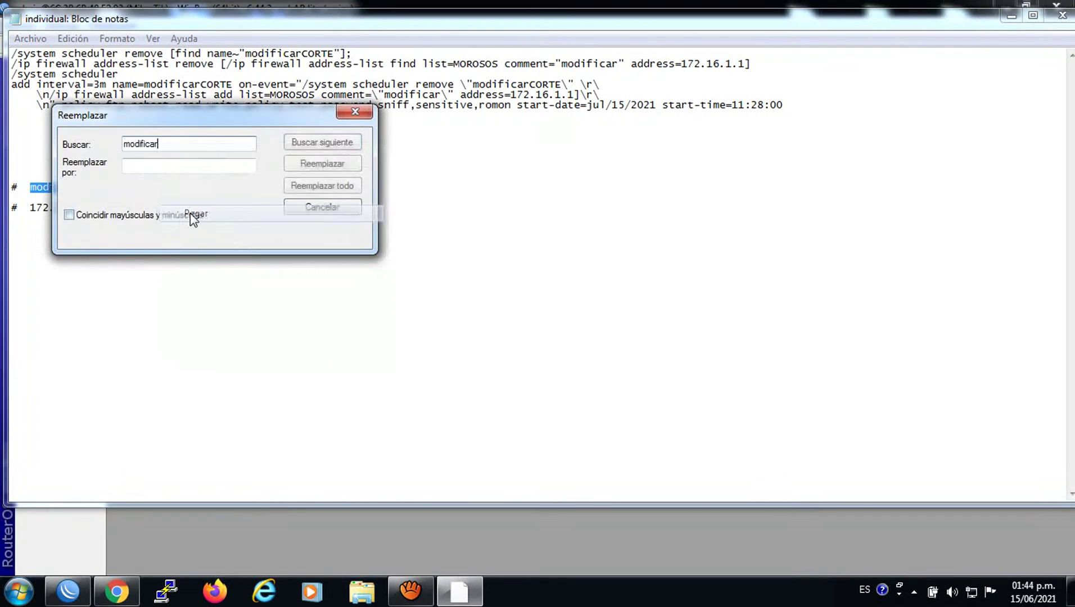
- Replace every occurrence of "modificar" with the customer's full name in lowercase, its parts joined by hyphens
{"action": "left_click", "coordinate": [160, 167]}
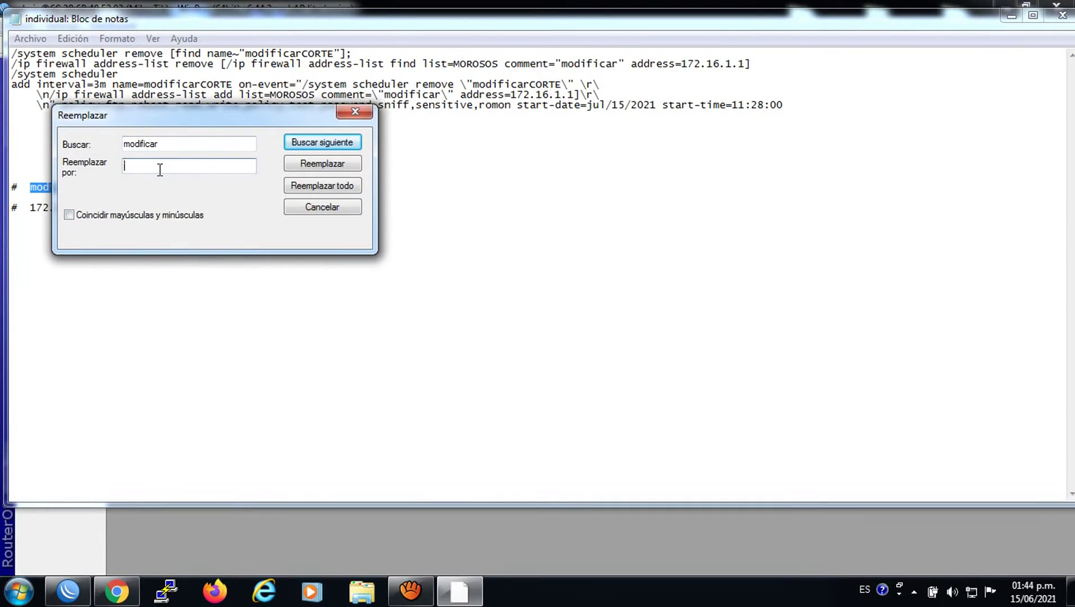
{"action": "type", "text": "pedro-per"}
{"action": "key", "text": "BackSpace"}
{"action": "key", "text": "BackSpace"}
{"action": "key", "text": "BackSpace"}
{"action": "key", "text": "BackSpace"}
{"action": "type", "text": "-perez-lopez"}
{"action": "left_click", "coordinate": [322, 142]}
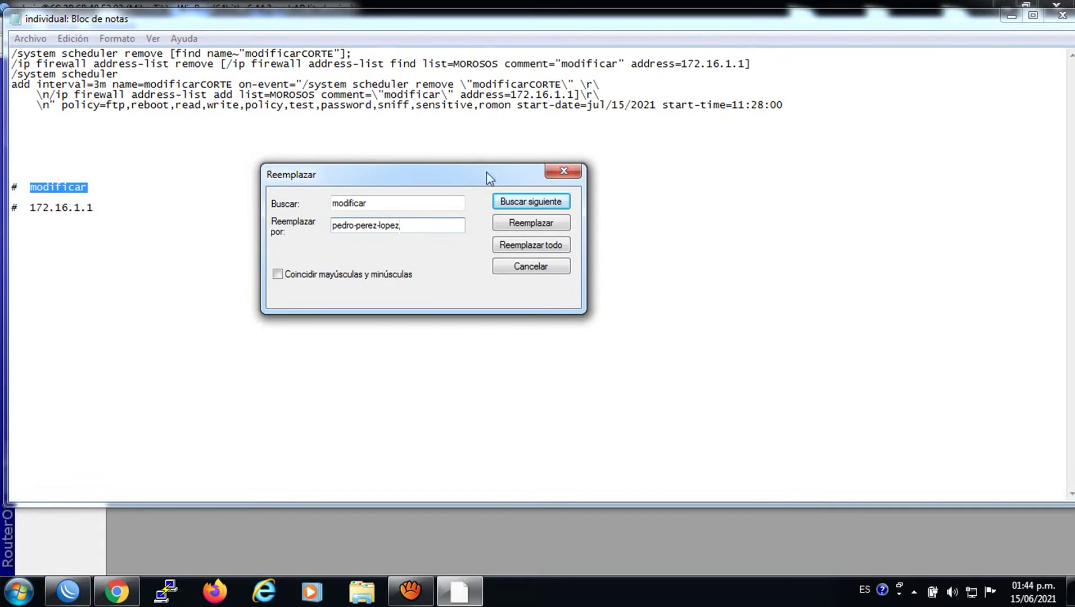
{"action": "left_click", "coordinate": [529, 247]}
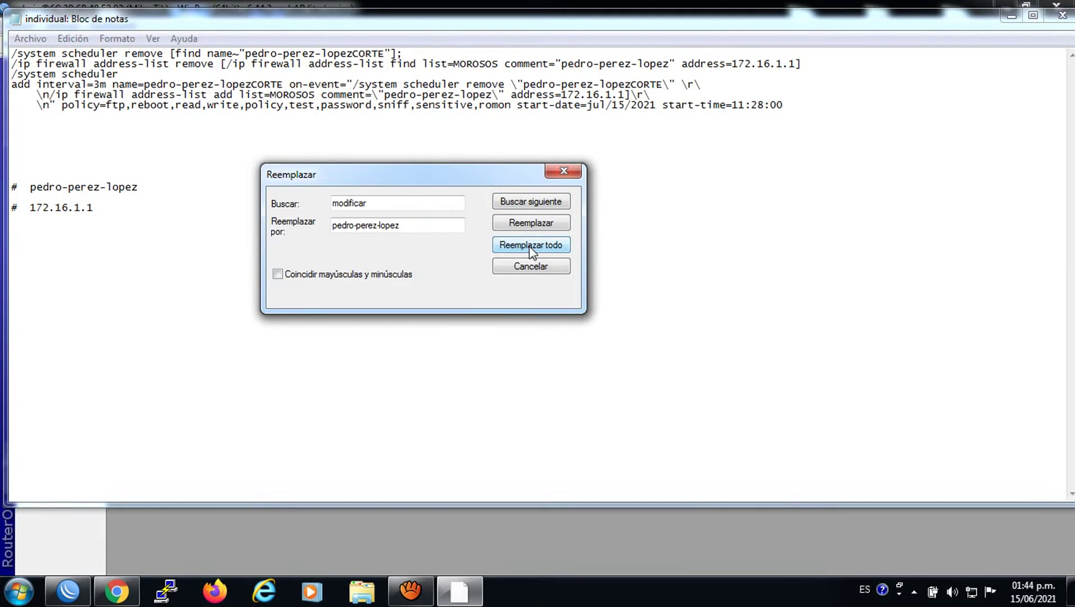
- Copy the address 172.16.1.1 from the reference note and use it as the find-and-replace search text
{"action": "left_click_drag", "start_coordinate": [102, 209], "coordinate": [32, 209]}
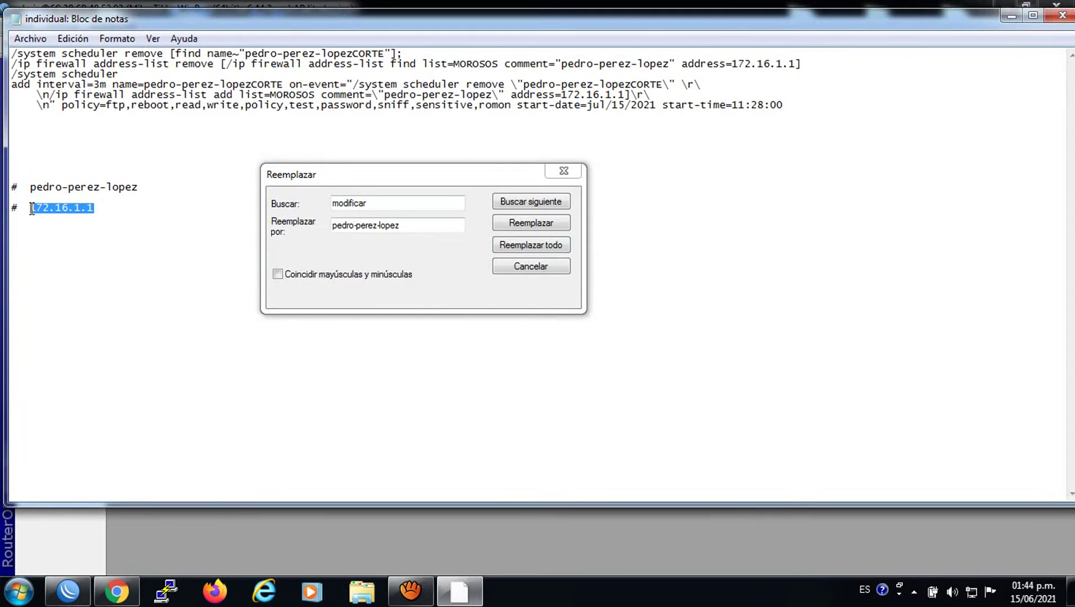
{"action": "right_click", "coordinate": [42, 207]}
{"action": "left_click", "coordinate": [79, 262]}
{"action": "left_click", "coordinate": [295, 208]}
{"action": "right_click", "coordinate": [353, 206]}
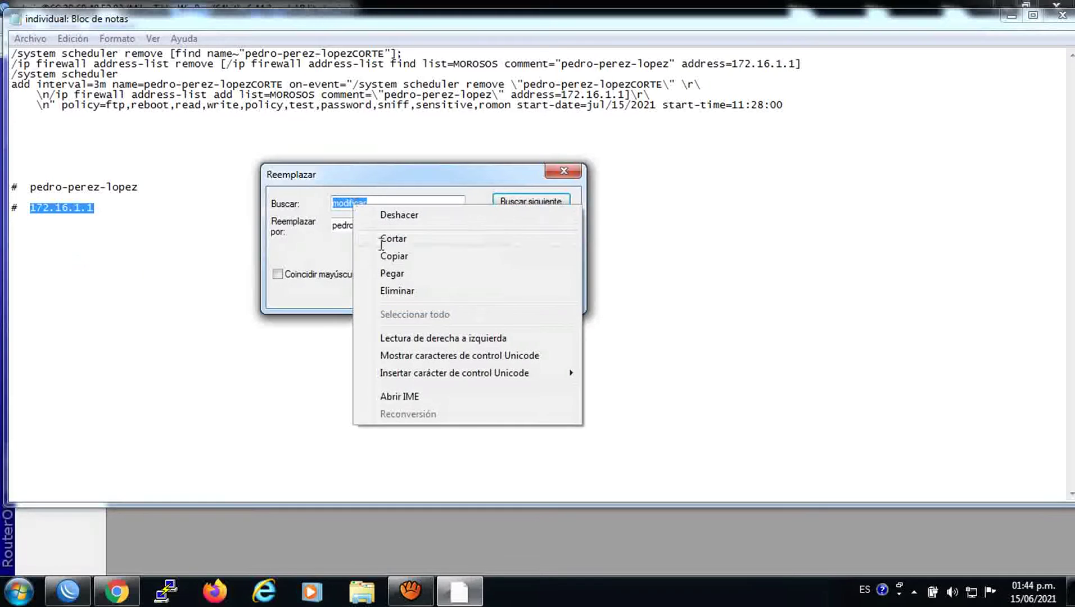
{"action": "left_click", "coordinate": [387, 272]}
- Replace all occurrences of 172.16.1.1 with 172.16.1.254 and close the replace dialog
{"action": "double_click", "coordinate": [436, 231]}
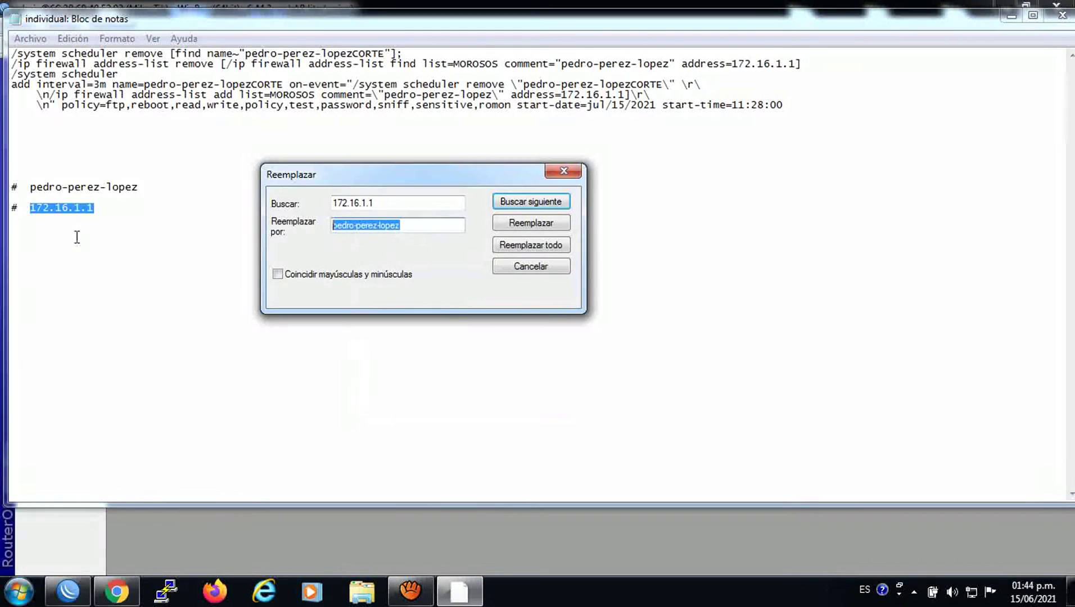
{"action": "right_click", "coordinate": [362, 228]}
{"action": "left_click", "coordinate": [397, 296]}
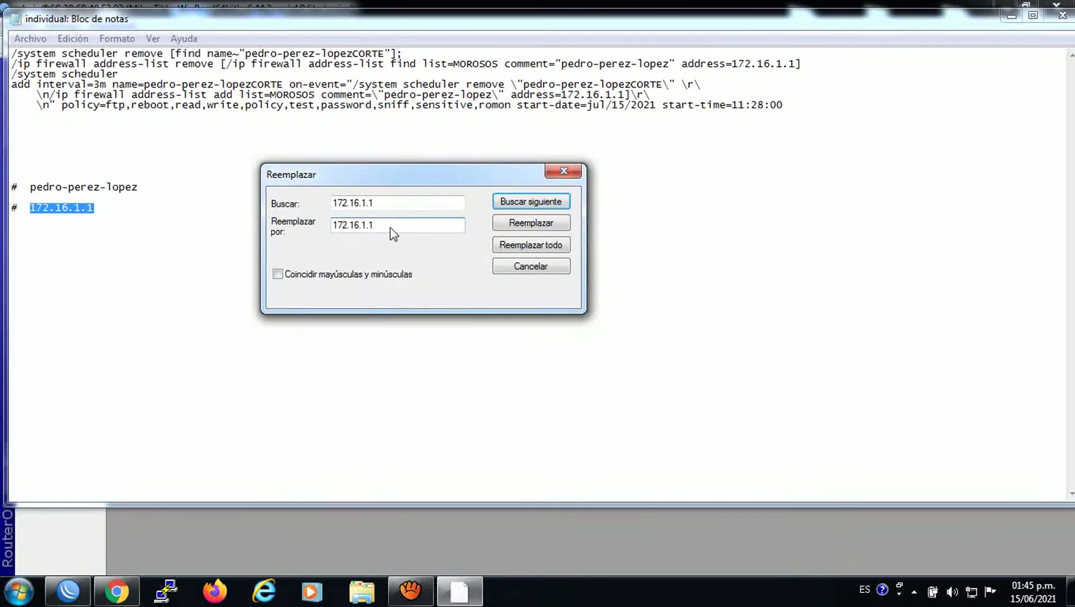
{"action": "key", "text": "BackSpace"}
{"action": "type", "text": "254"}
{"action": "left_click", "coordinate": [531, 246]}
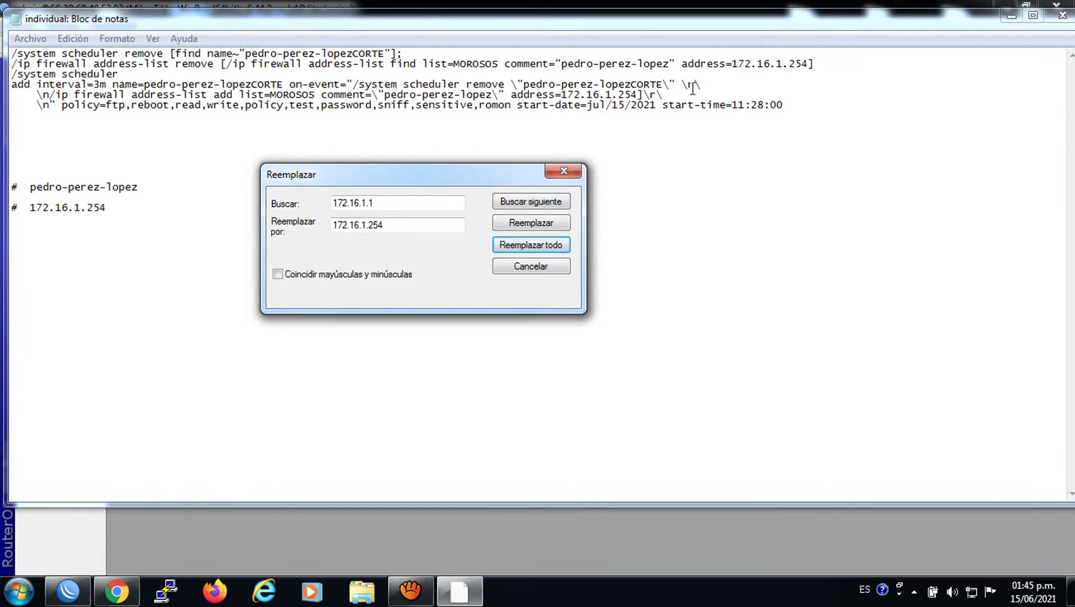
{"action": "left_click", "coordinate": [562, 172]}
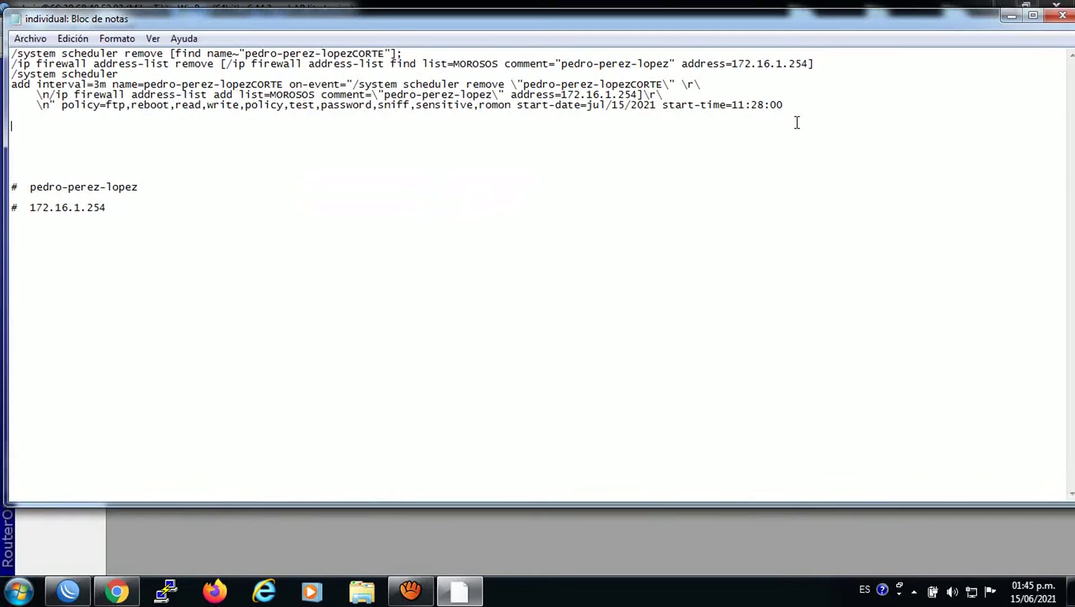
- Copy the full command block, from the scheduler removal line through the start-time value, without the reference notes
{"action": "left_click_drag", "start_coordinate": [797, 123], "coordinate": [11, 53]}
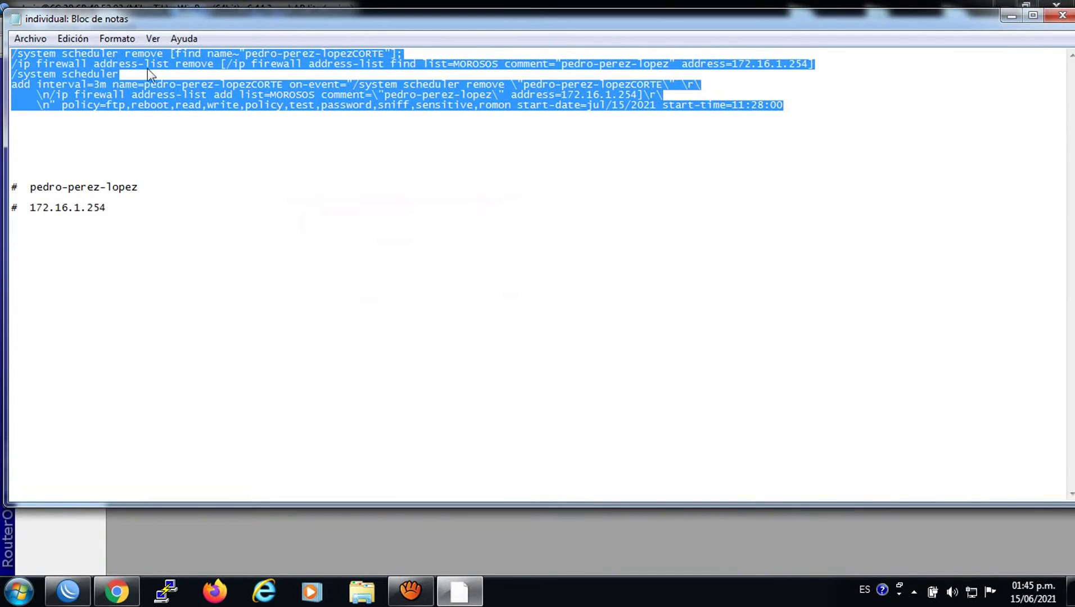
{"action": "right_click", "coordinate": [241, 55]}
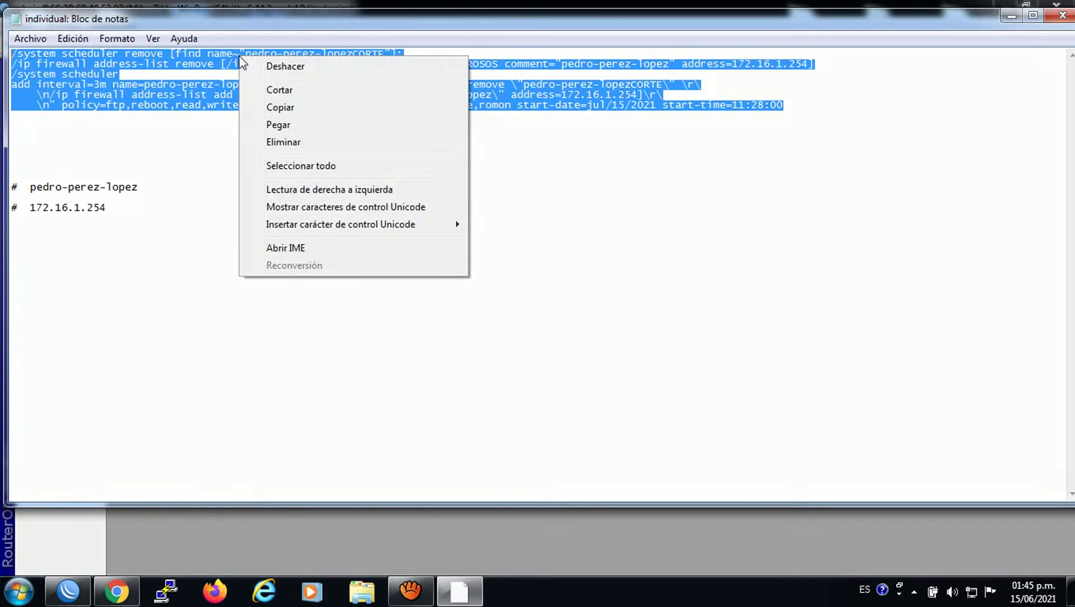
{"action": "left_click", "coordinate": [294, 107]}
- Switch to WinBox and add a new system script named with the customer's hyphenated full name
{"action": "left_click", "coordinate": [67, 590]}
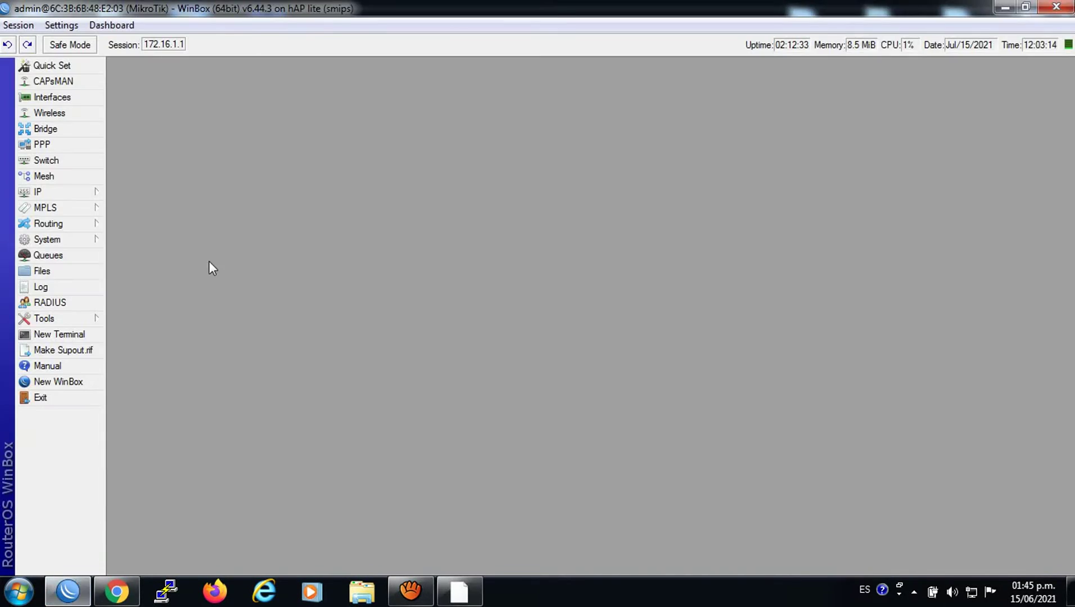
{"action": "left_click", "coordinate": [54, 240]}
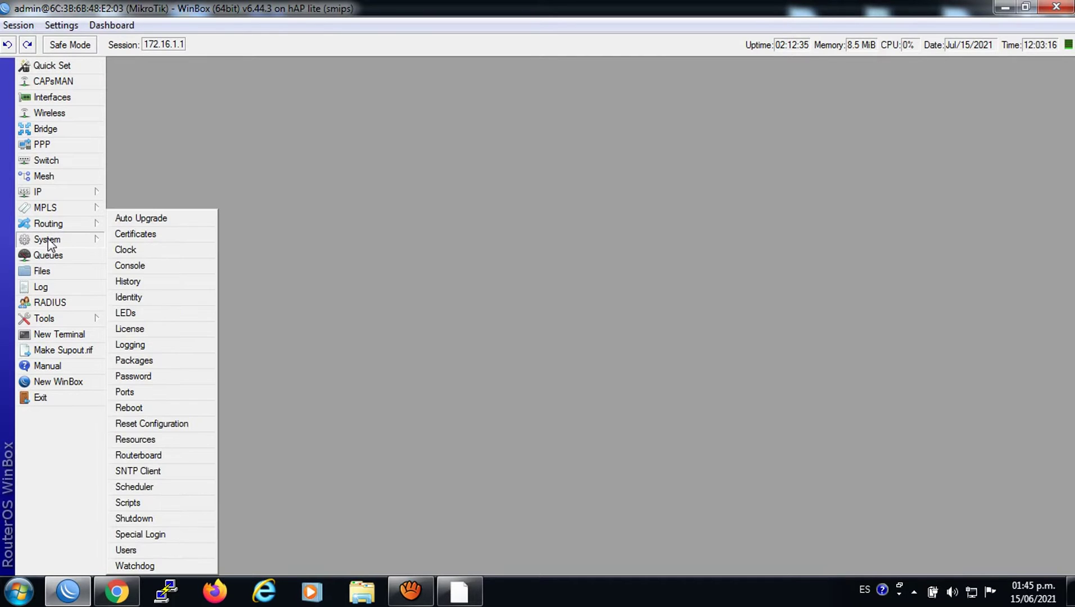
{"action": "left_click", "coordinate": [208, 502]}
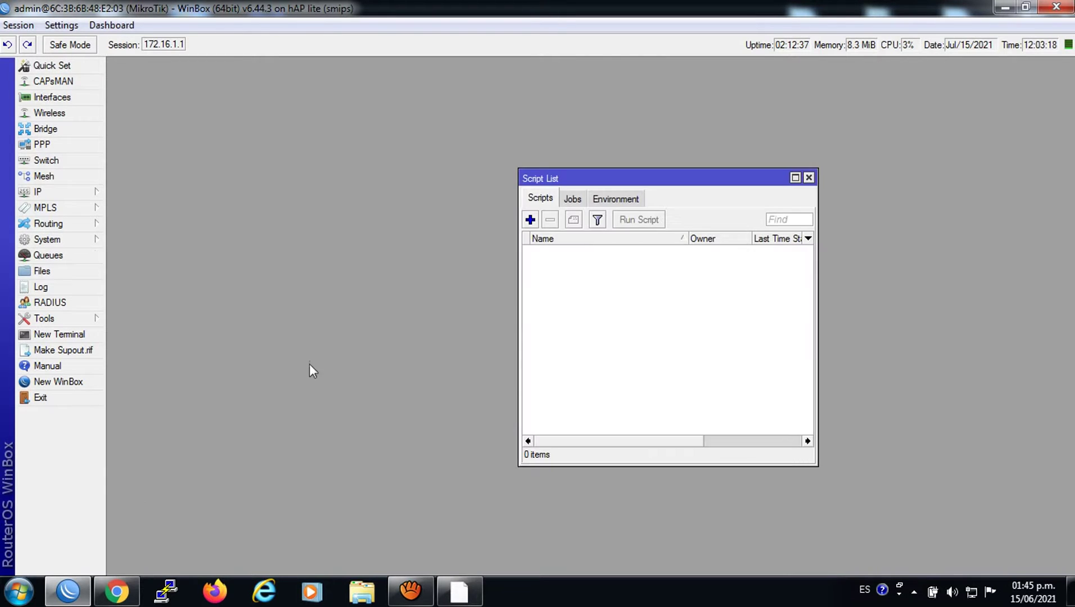
{"action": "left_click", "coordinate": [530, 219]}
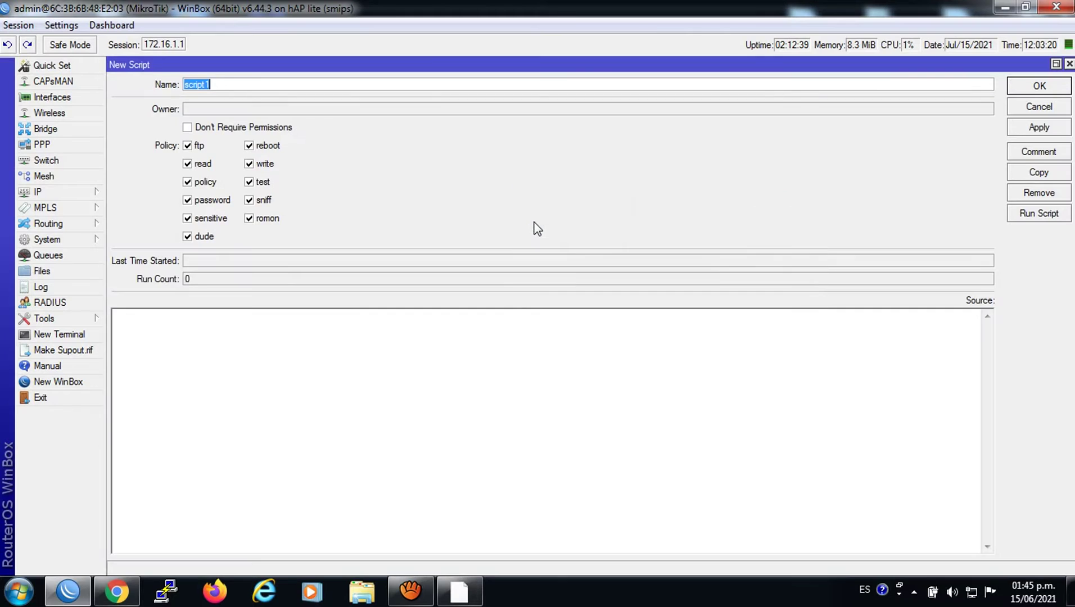
{"action": "type", "text": "pedro-re"}
{"action": "key", "text": "BackSpace"}
{"action": "type", "text": "per"}
{"action": "type", "text": "ez"}
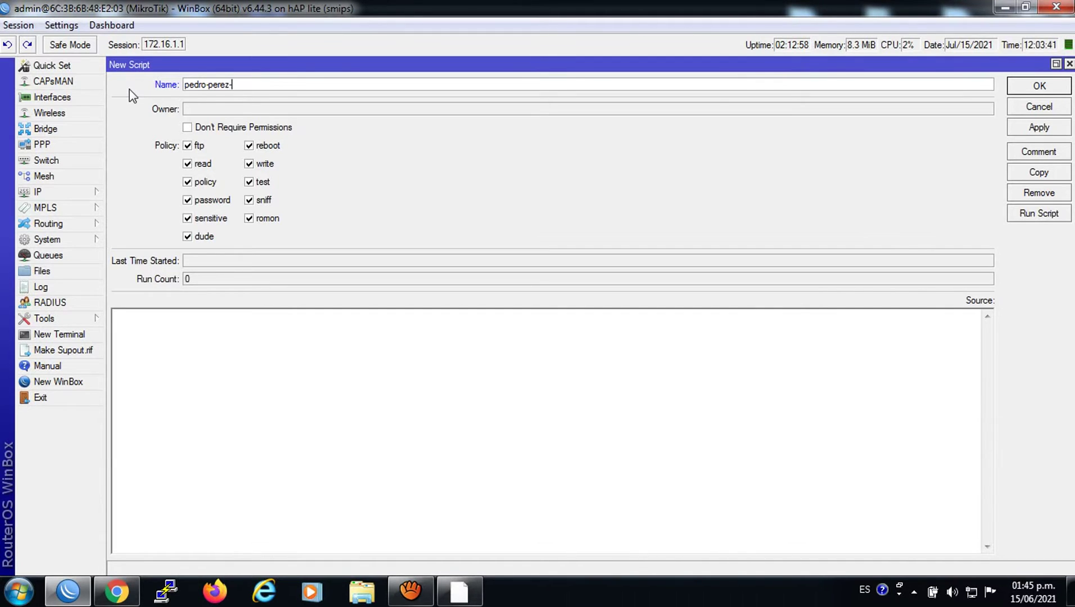
{"action": "type", "text": "-lopez"}
- Paste the copied command block into the new script's source
{"action": "left_click", "coordinate": [233, 370]}
{"action": "right_click", "coordinate": [233, 370]}
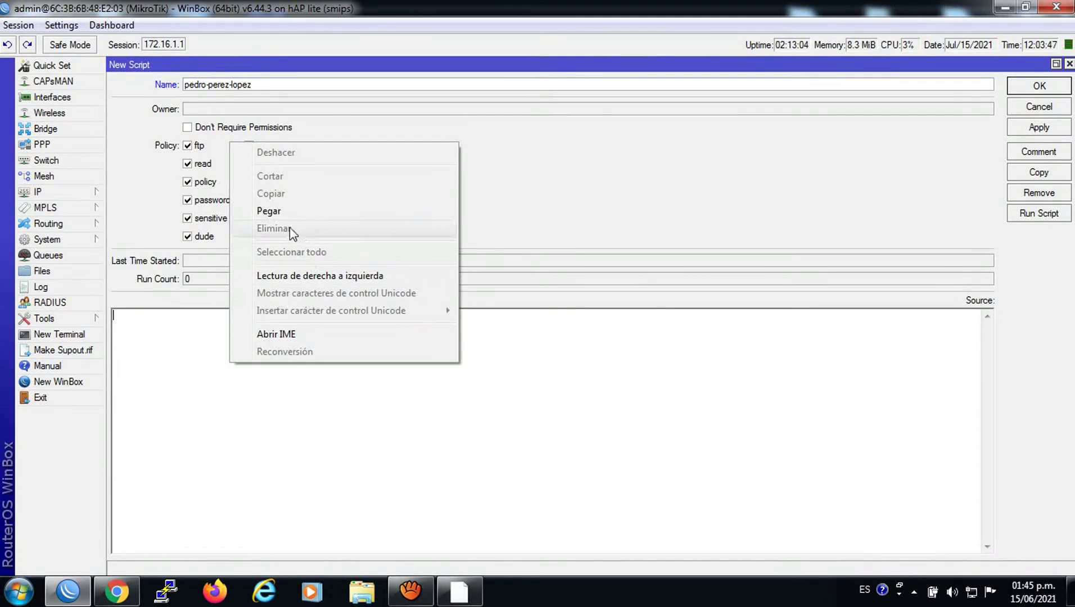
{"action": "left_click", "coordinate": [289, 211]}
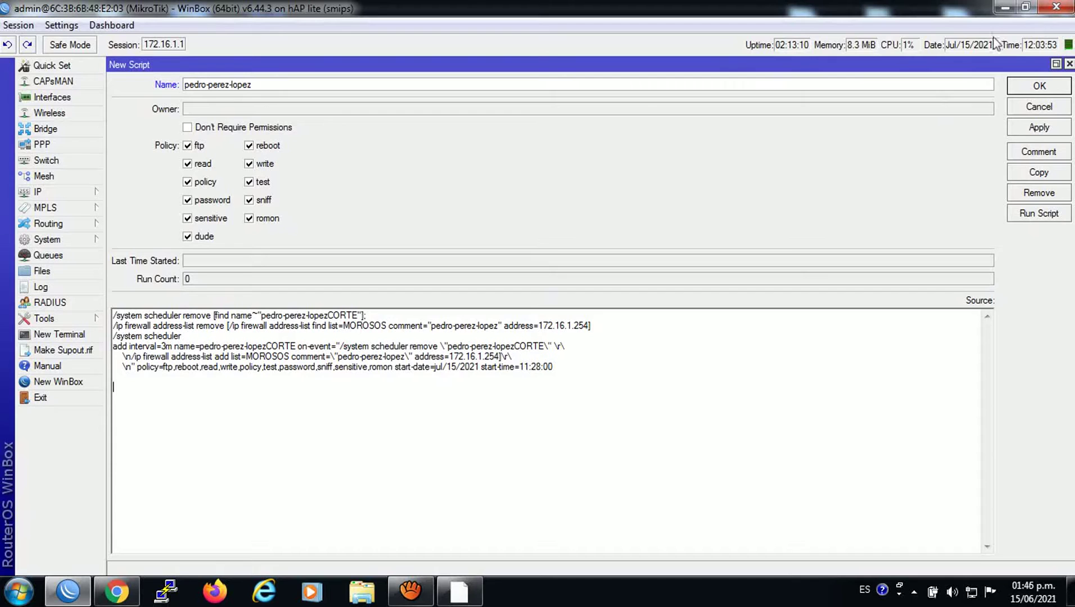
- Enable the router's SNTP client, apply the change, and close its settings
{"action": "left_click", "coordinate": [48, 238]}
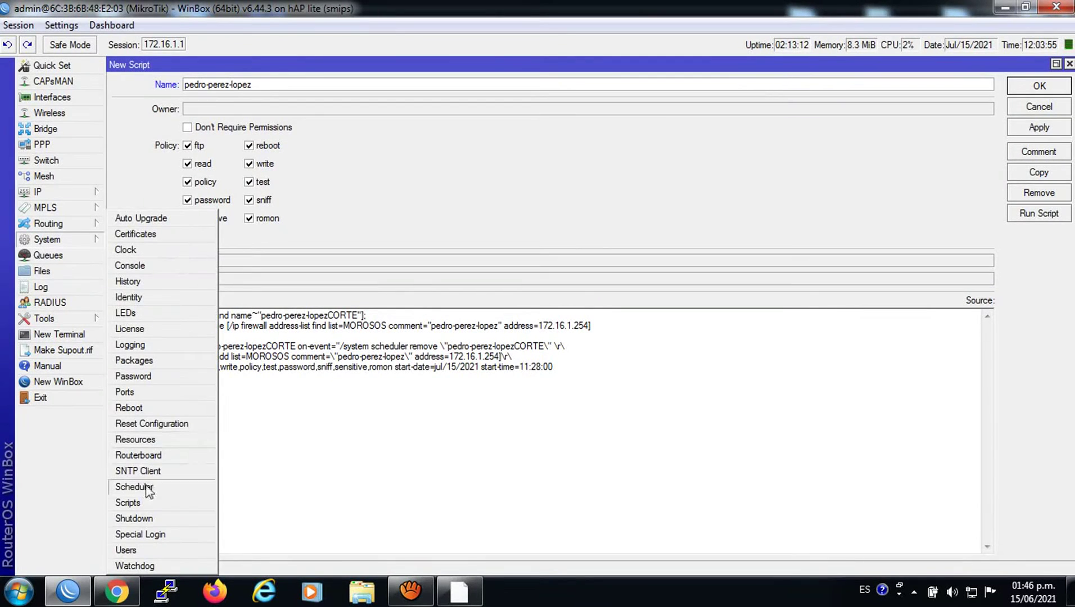
{"action": "left_click", "coordinate": [141, 471]}
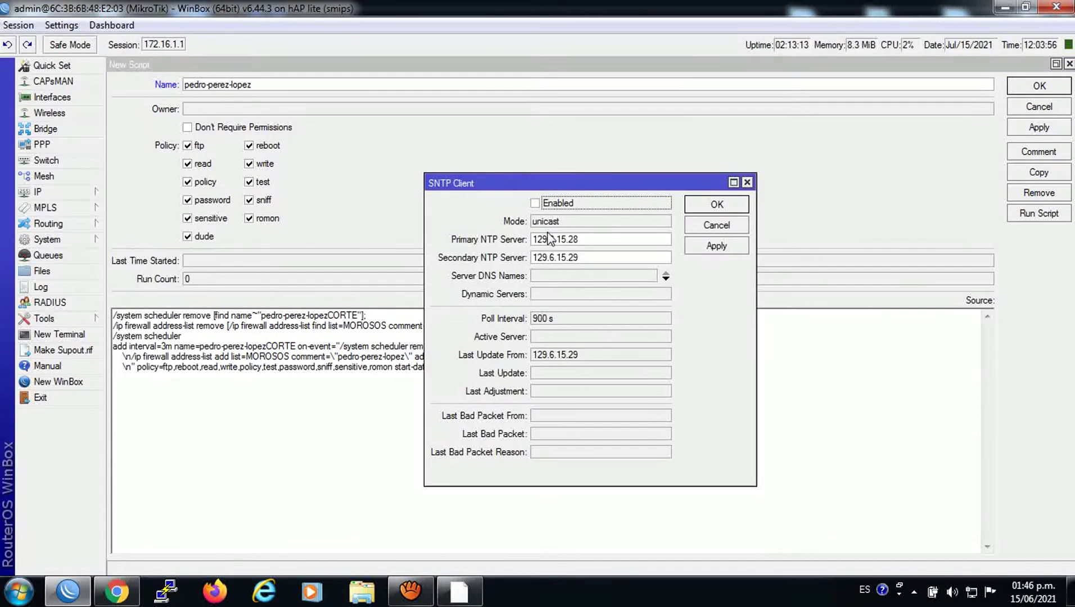
{"action": "left_click", "coordinate": [717, 245]}
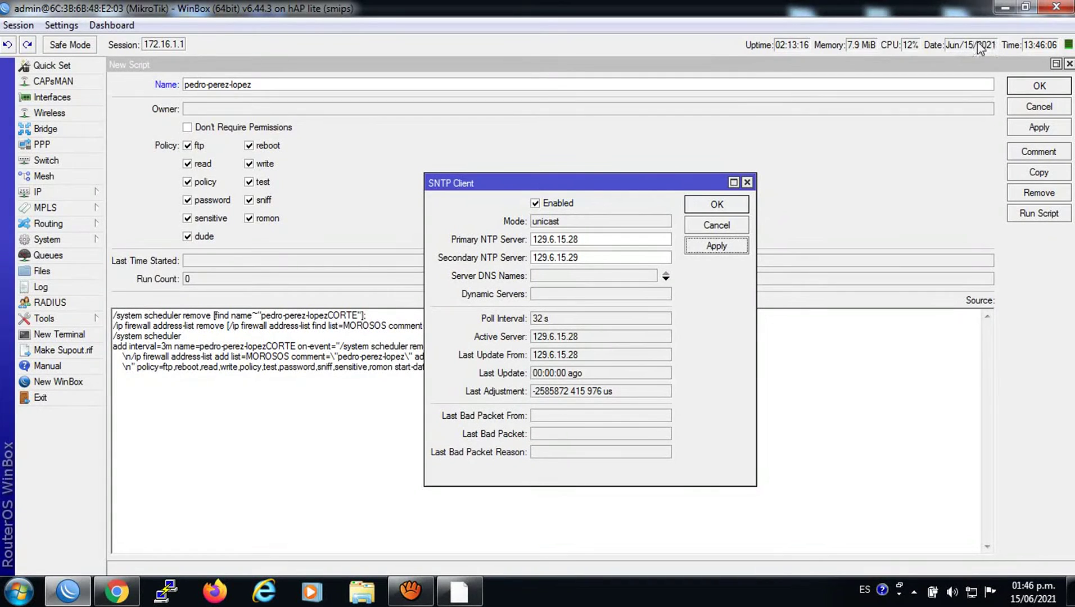
{"action": "left_click", "coordinate": [746, 182]}
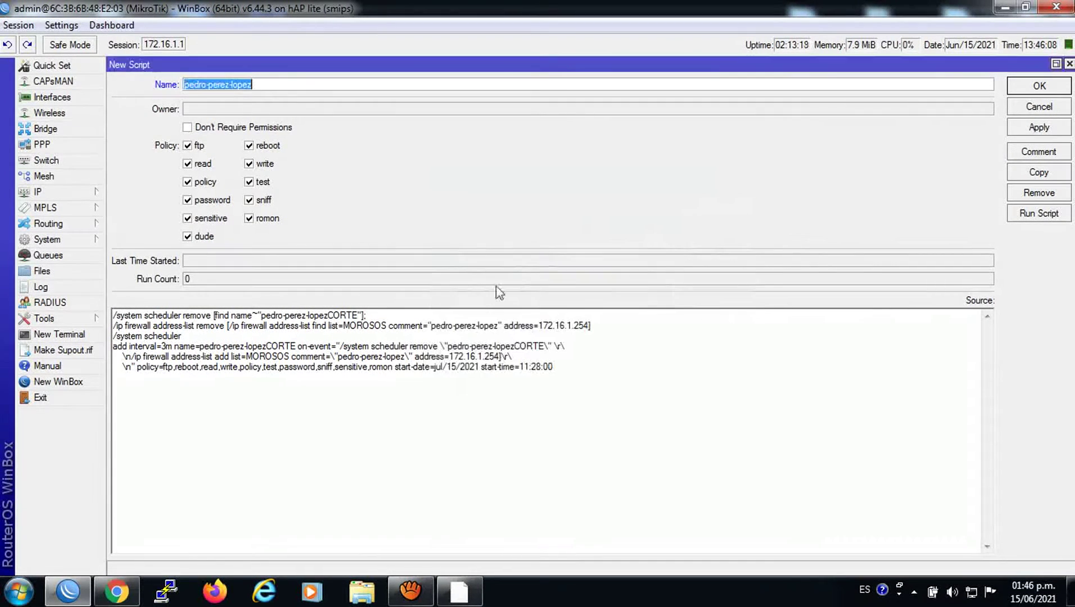
- Set the start date in the new script's source to jul/01/2021
{"action": "left_click", "coordinate": [455, 371]}
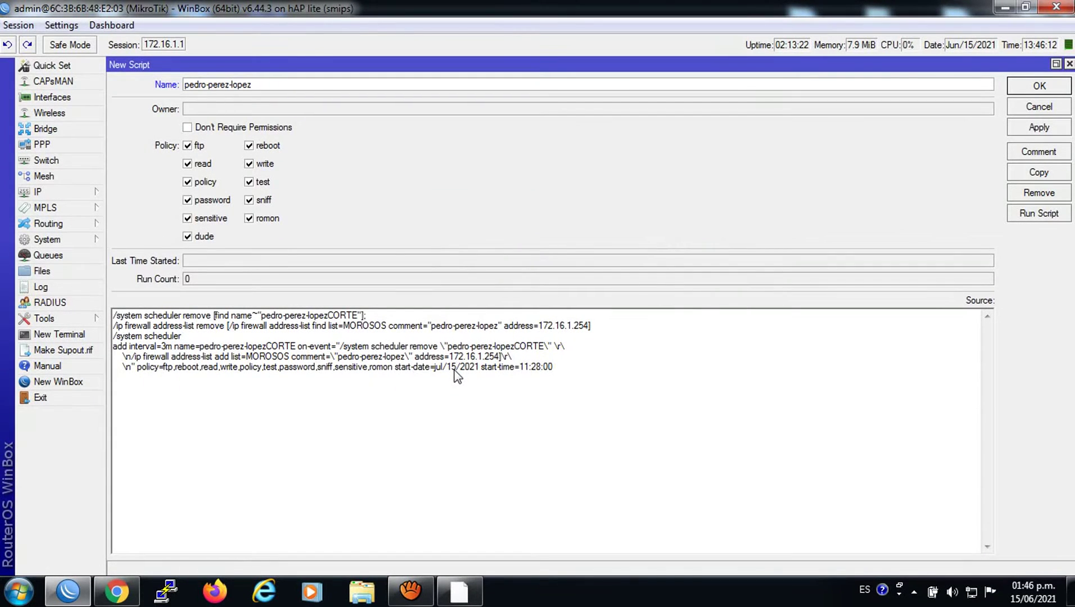
{"action": "key", "text": "BackSpace"}
{"action": "key", "text": "BackSpace"}
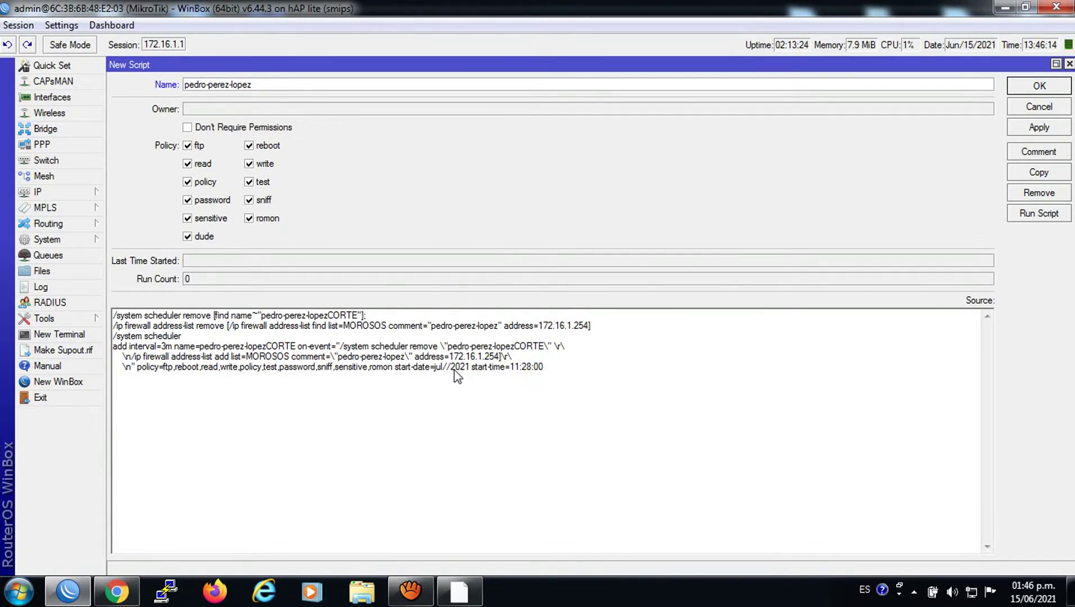
{"action": "type", "text": "01"}
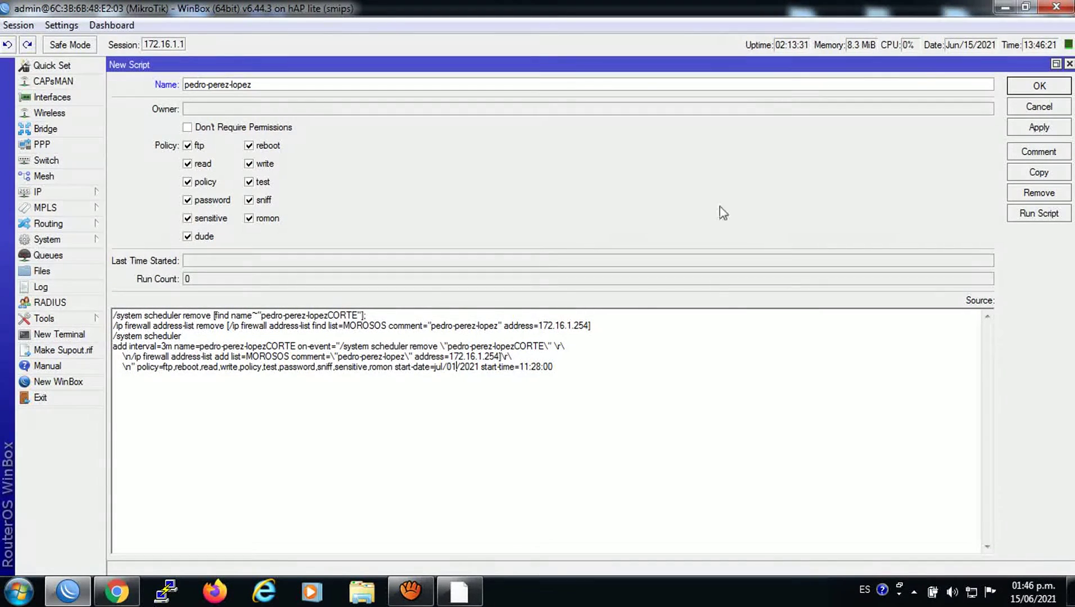
- Set the script's start time to 12:00:00, then apply and close the script
{"action": "left_click", "coordinate": [528, 368]}
{"action": "key", "text": "BackSpace"}
{"action": "type", "text": "2"}
{"action": "left_click", "coordinate": [541, 367]}
{"action": "key", "text": "BackSpace"}
{"action": "key", "text": "BackSpace"}
{"action": "type", "text": "00"}
{"action": "left_click", "coordinate": [1033, 129]}
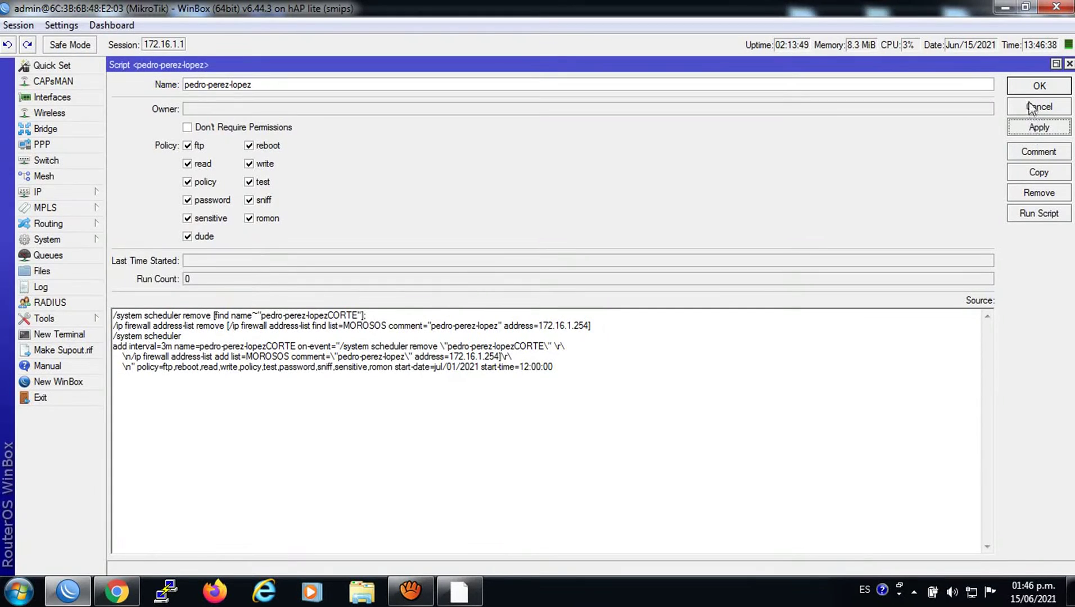
{"action": "left_click", "coordinate": [1032, 87]}
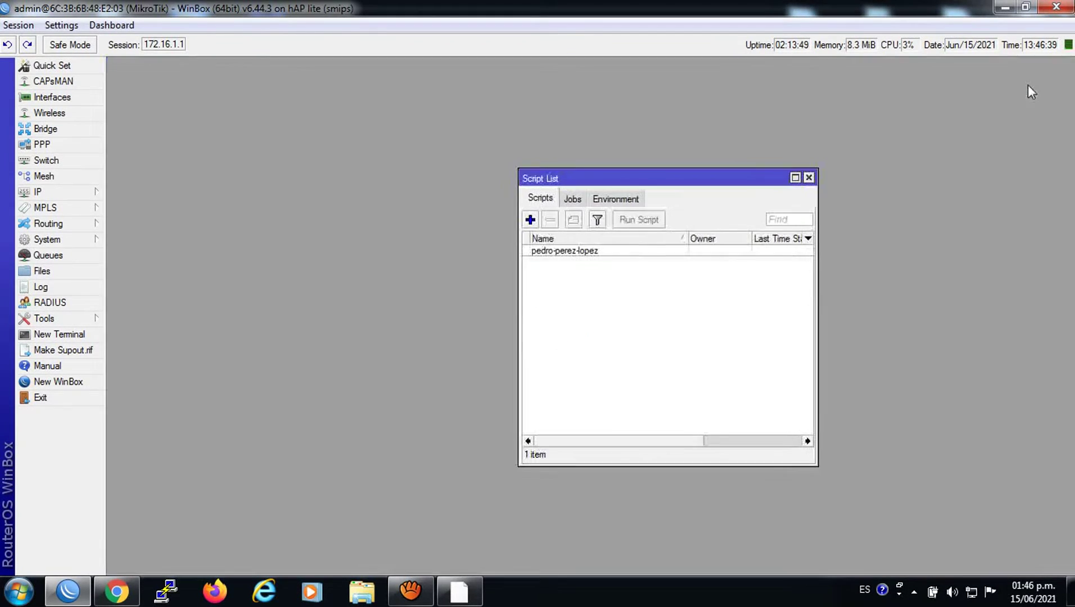
- Open the system scheduler and the script list, and run the customer's script
{"action": "left_click", "coordinate": [49, 238]}
{"action": "left_click", "coordinate": [135, 486]}
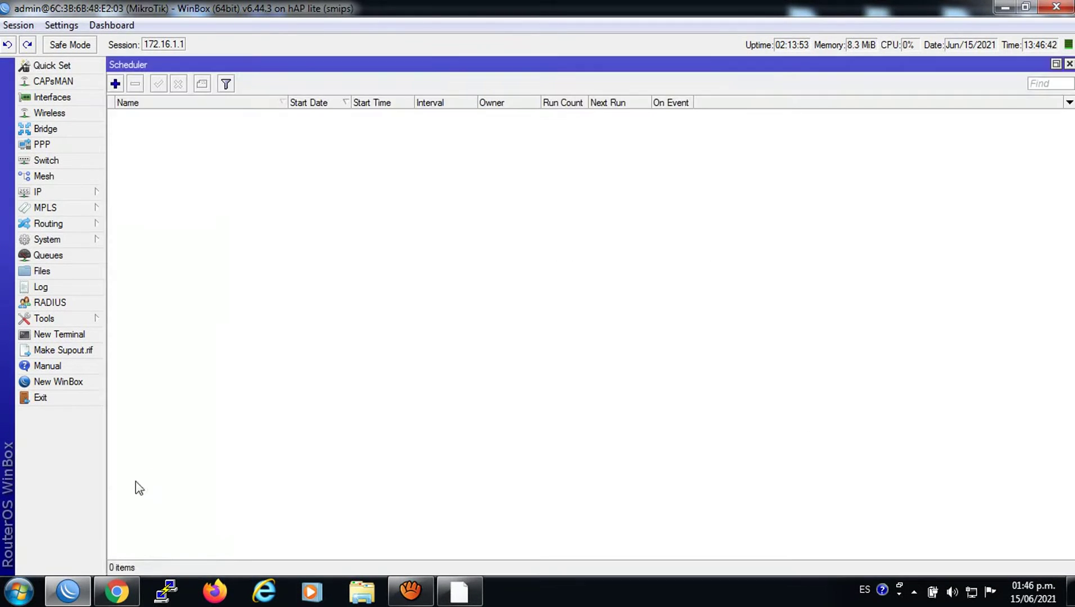
{"action": "left_click", "coordinate": [83, 241]}
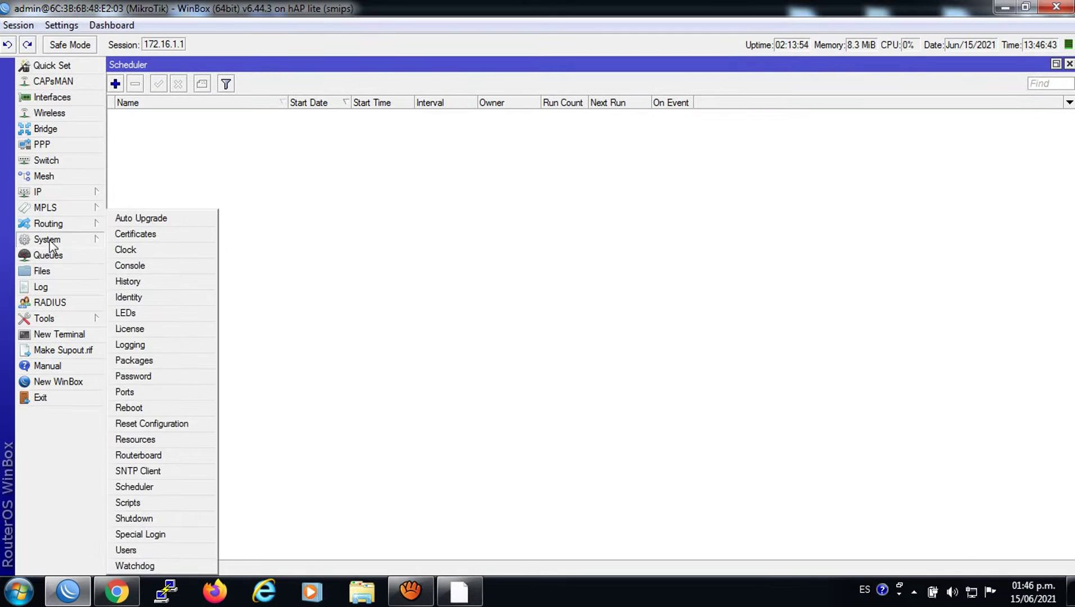
{"action": "left_click", "coordinate": [140, 500]}
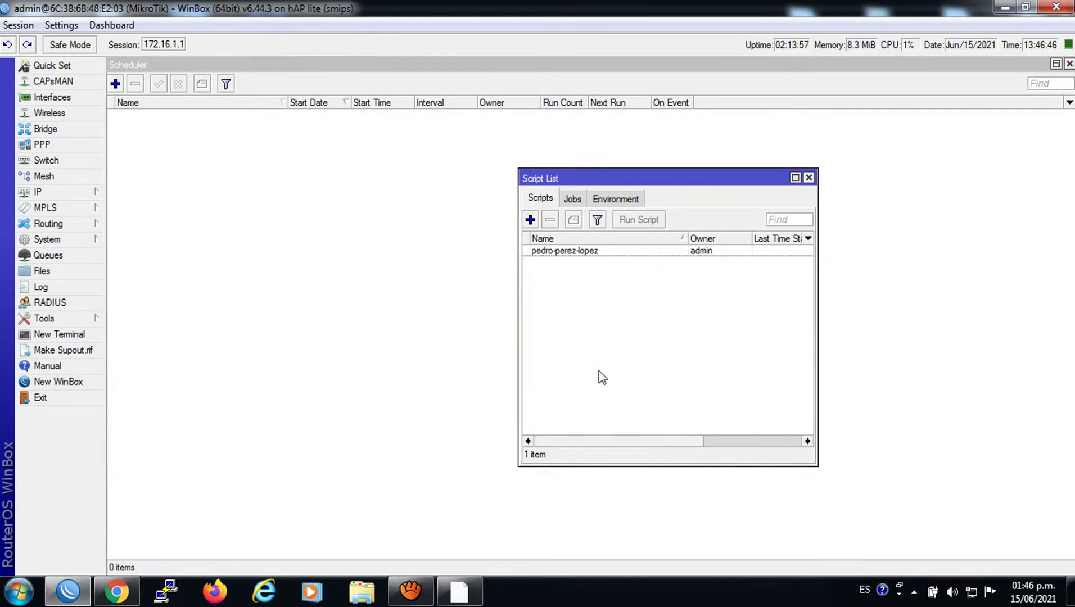
{"action": "left_click", "coordinate": [551, 251]}
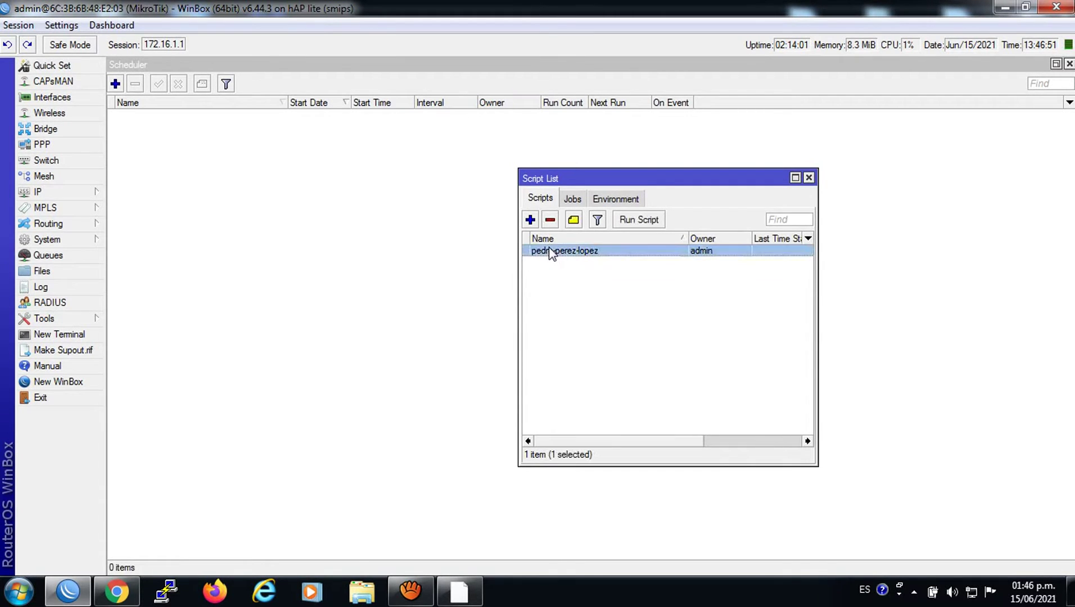
{"action": "left_click", "coordinate": [637, 220]}
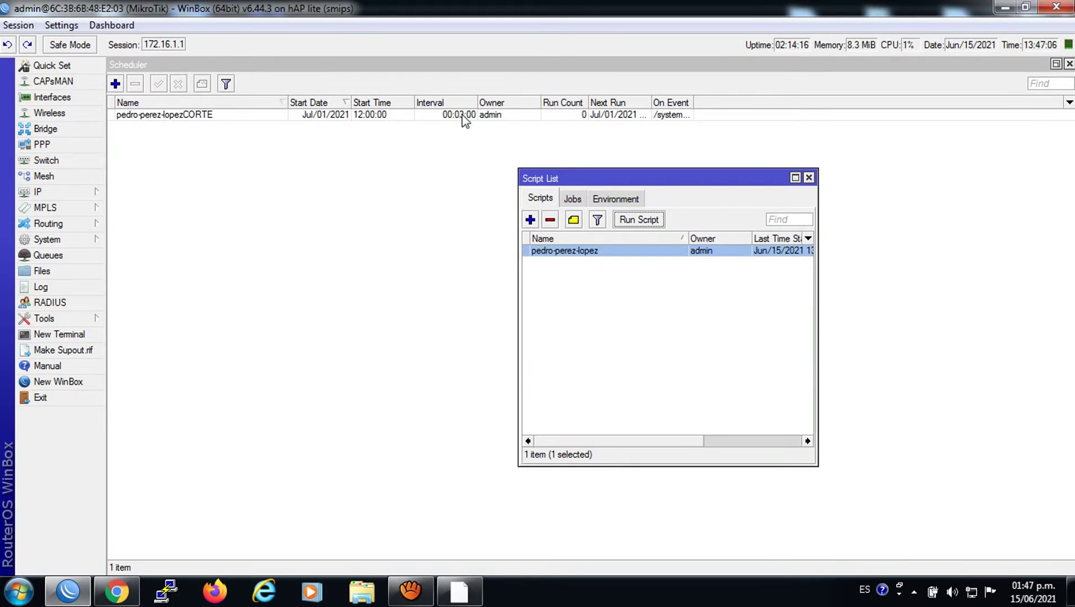
- Set the scheduler interval in the customer's script to 10s, save it, and rerun the script
{"action": "double_click", "coordinate": [552, 250]}
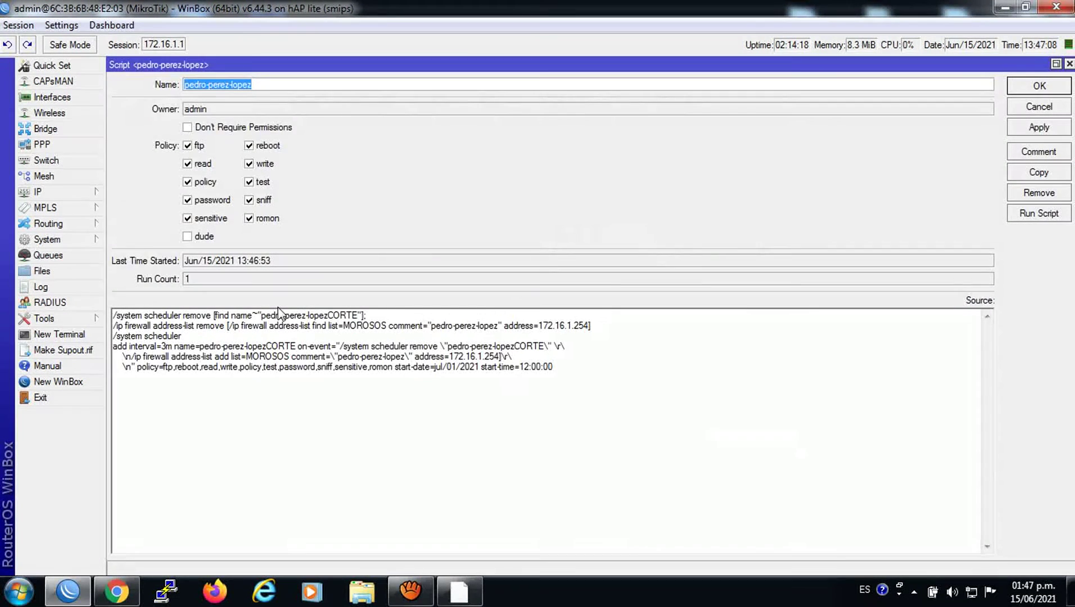
{"action": "left_click", "coordinate": [165, 346]}
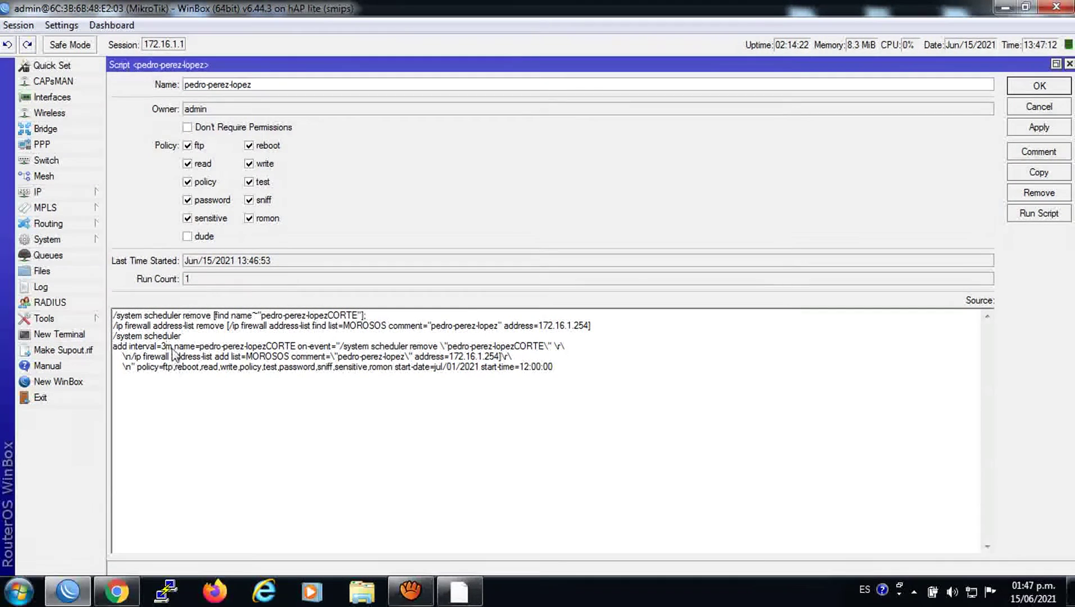
{"action": "key", "text": "Right"}
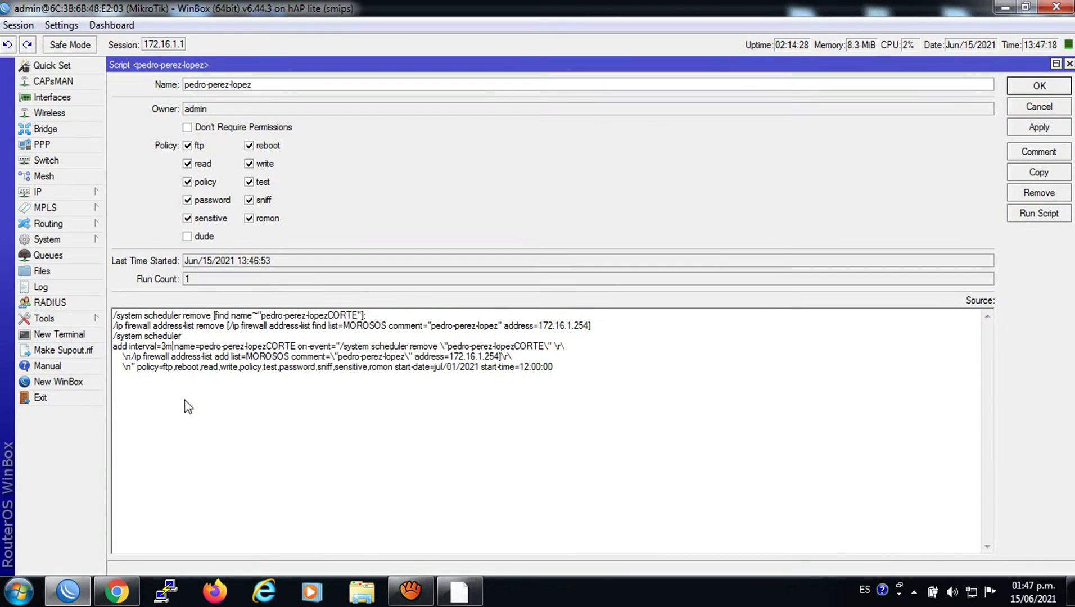
{"action": "key", "text": "BackSpace"}
{"action": "key", "text": "BackSpace"}
{"action": "type", "text": "10"}
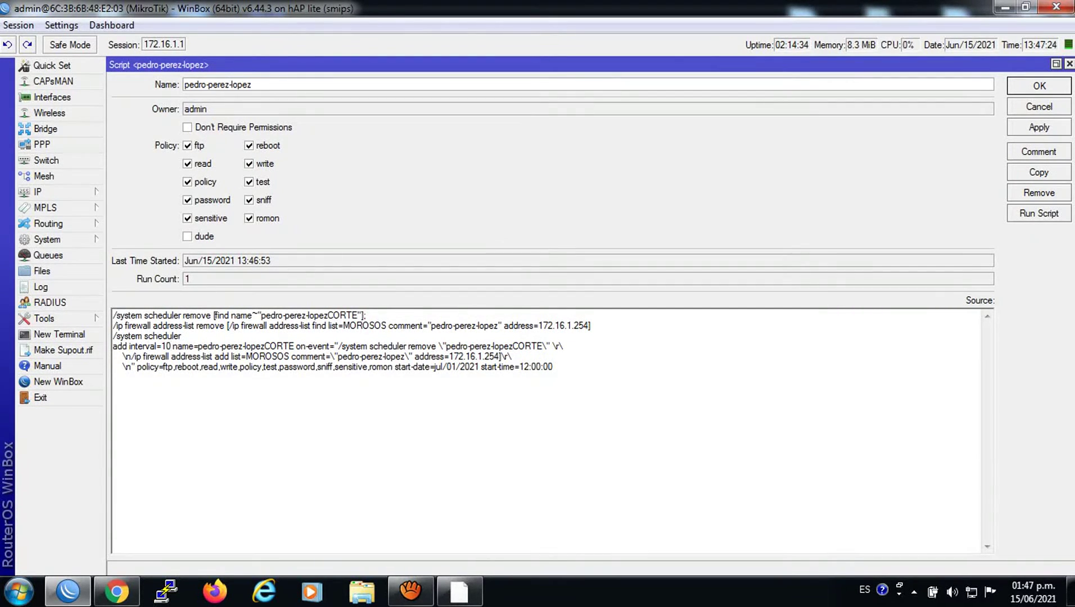
{"action": "type", "text": "s"}
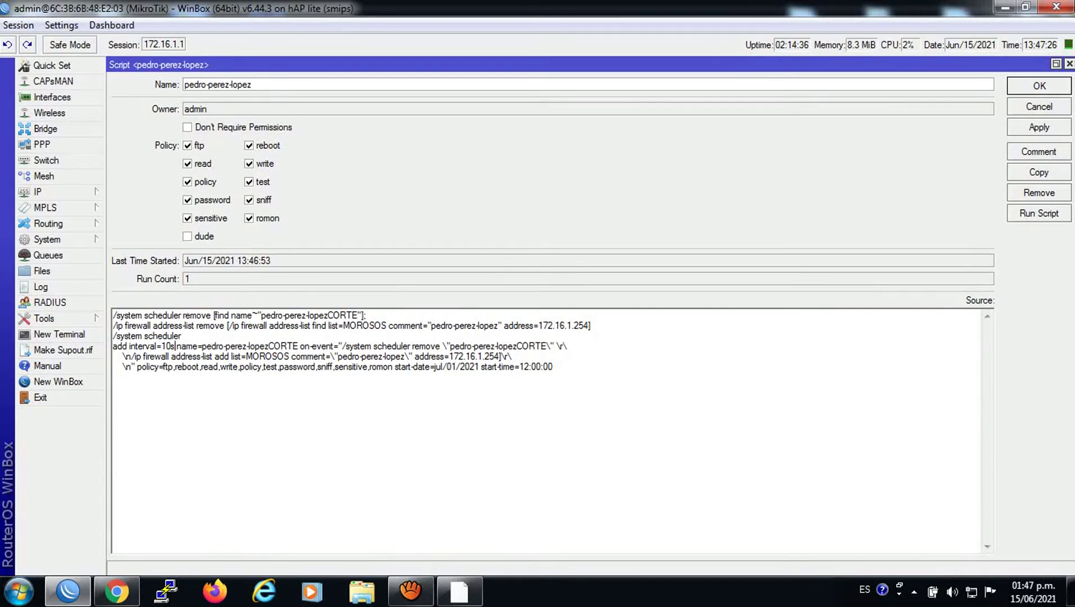
{"action": "left_click", "coordinate": [1036, 127]}
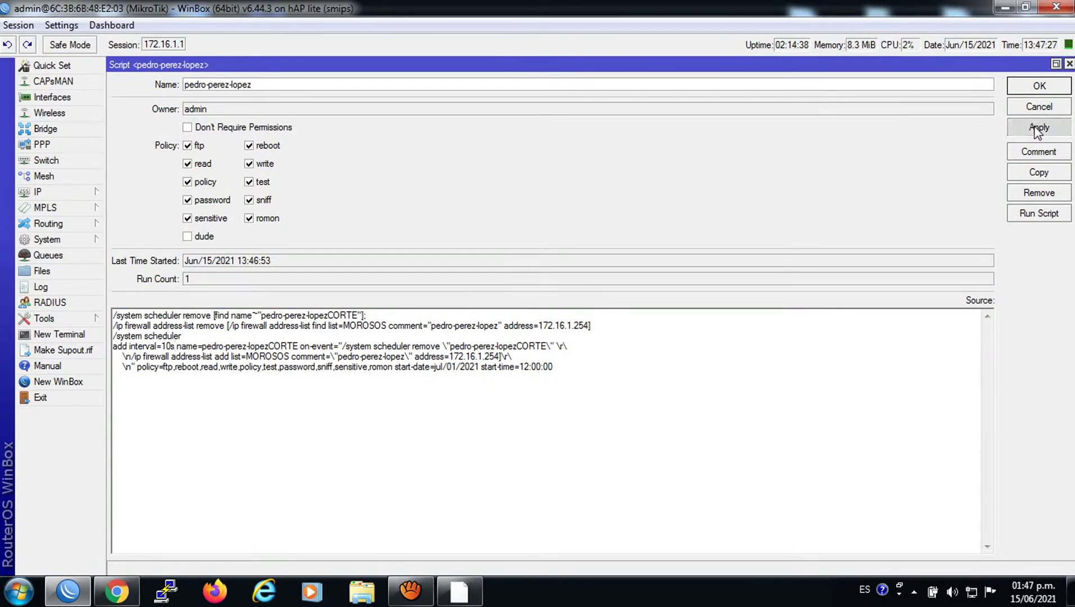
{"action": "left_click", "coordinate": [1033, 92]}
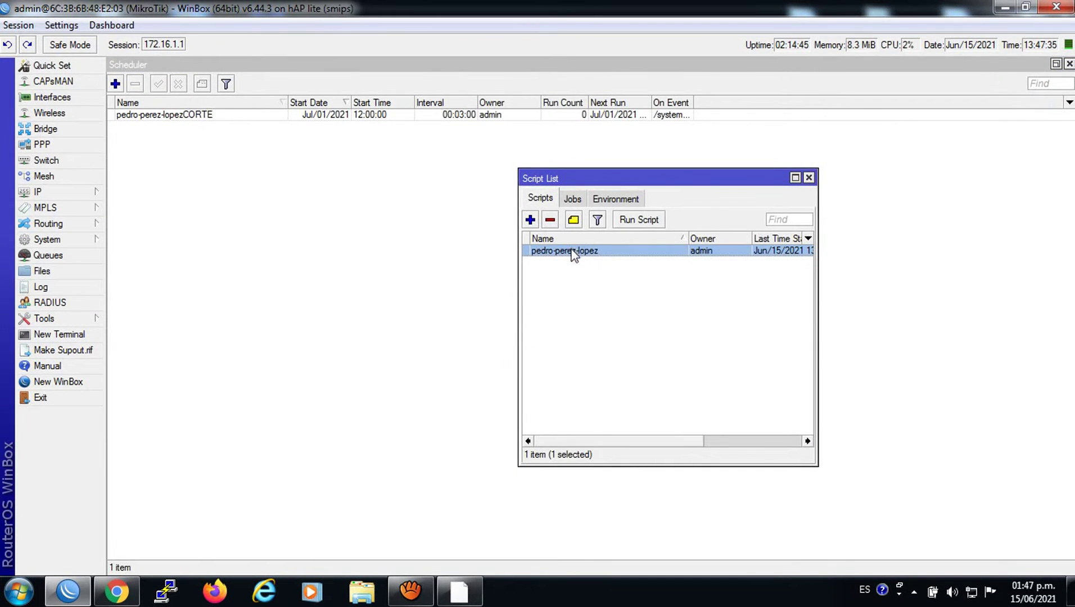
{"action": "left_click", "coordinate": [635, 221]}
{"action": "left_click", "coordinate": [808, 178]}
- Disable the router's SNTP client, apply the change, and close its settings
{"action": "left_click", "coordinate": [39, 240]}
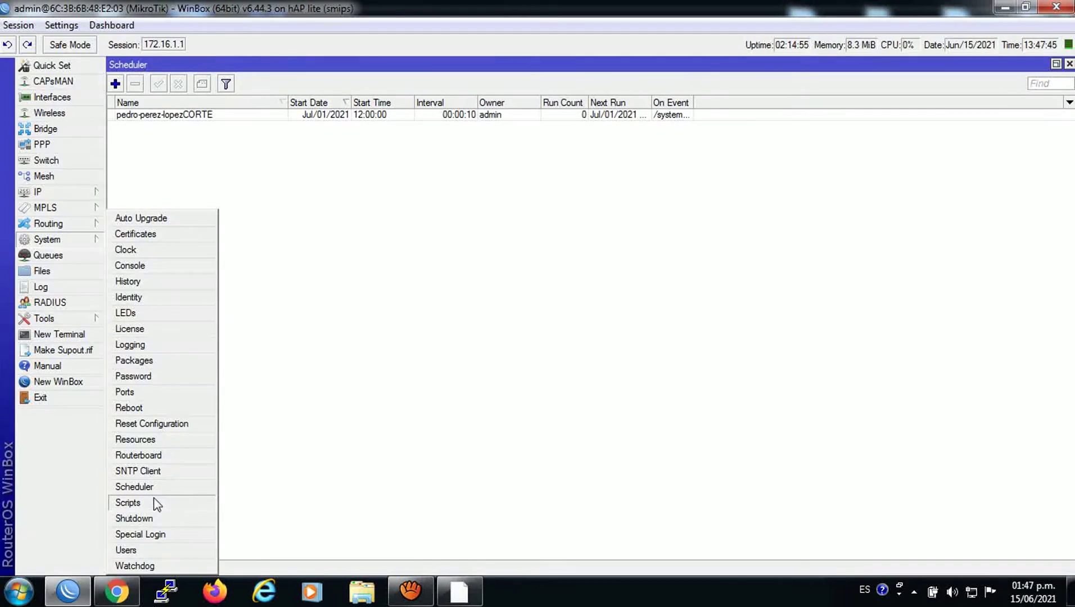
{"action": "left_click", "coordinate": [143, 471]}
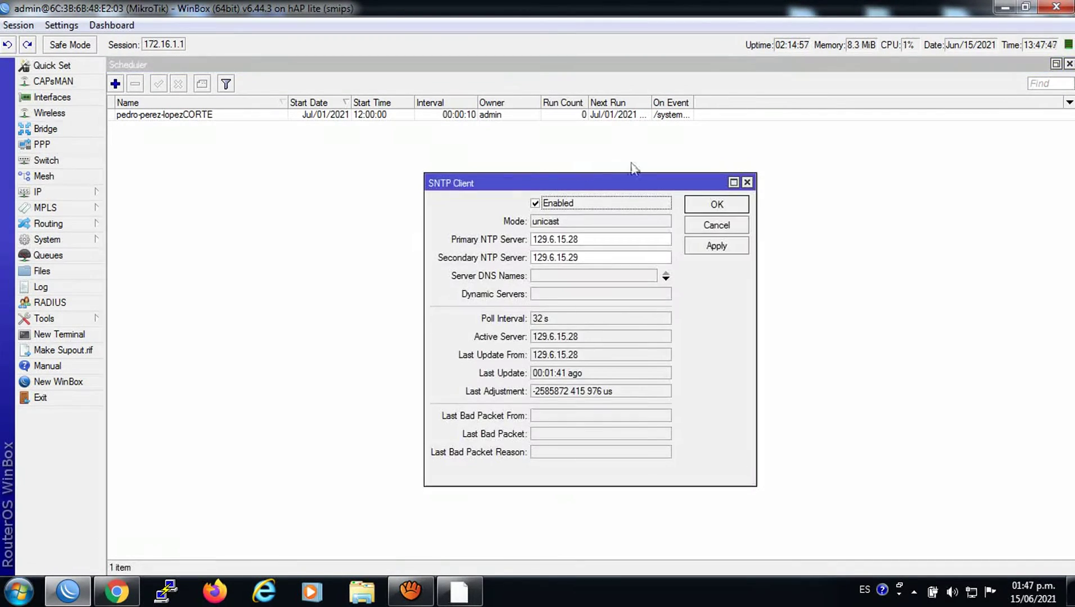
{"action": "left_click", "coordinate": [553, 207]}
{"action": "left_click", "coordinate": [734, 247]}
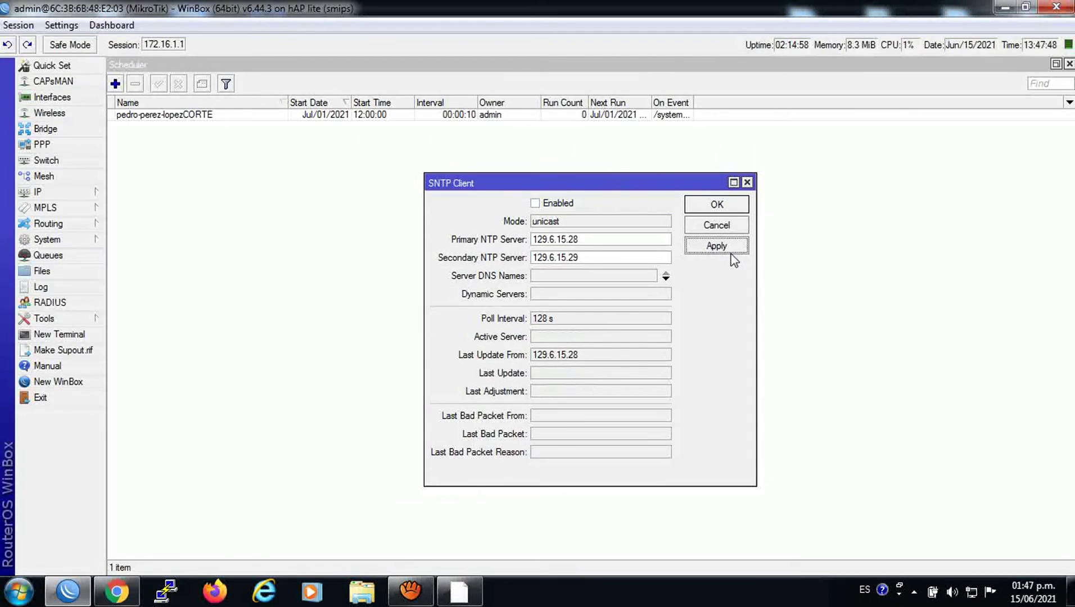
{"action": "left_click", "coordinate": [730, 205]}
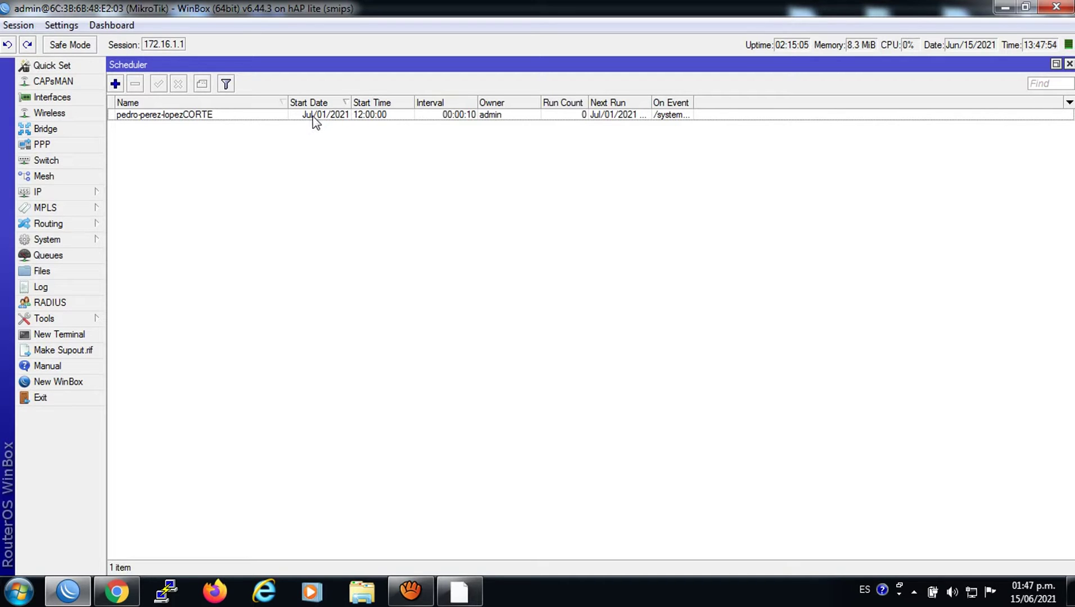
- Open the router's clock settings and set the date to Jul/01/2021
{"action": "left_click", "coordinate": [47, 239]}
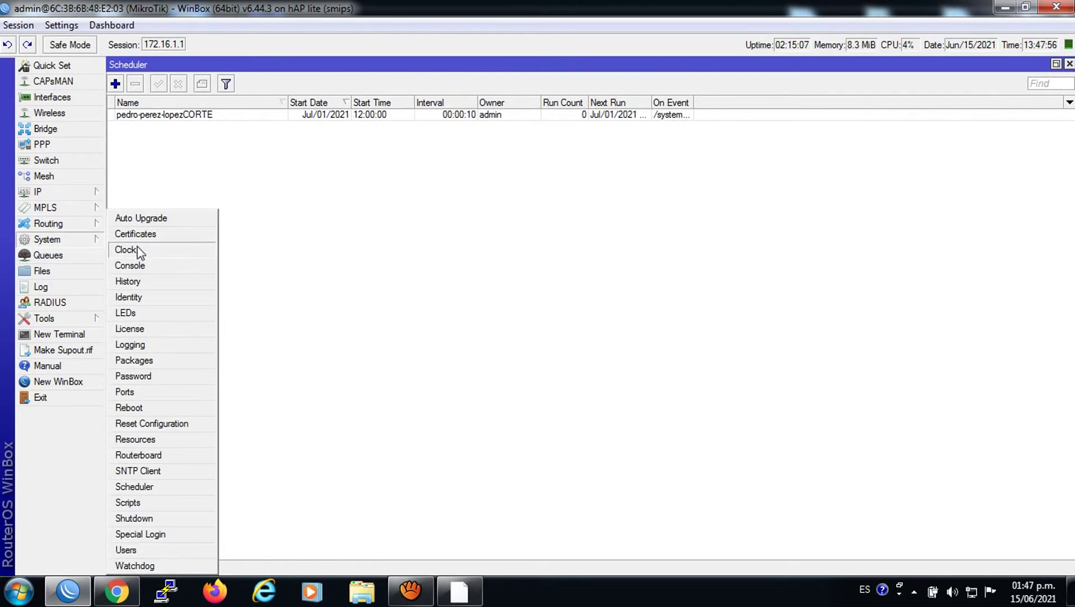
{"action": "left_click", "coordinate": [136, 249]}
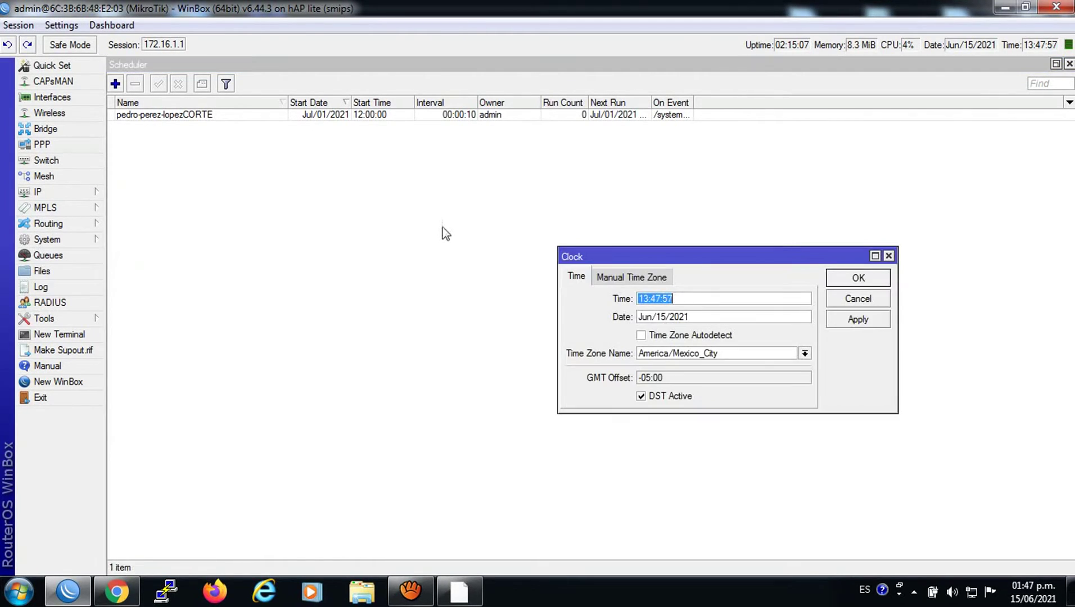
{"action": "left_click", "coordinate": [655, 317]}
{"action": "key", "text": "BackSpace"}
{"action": "type", "text": "l"}
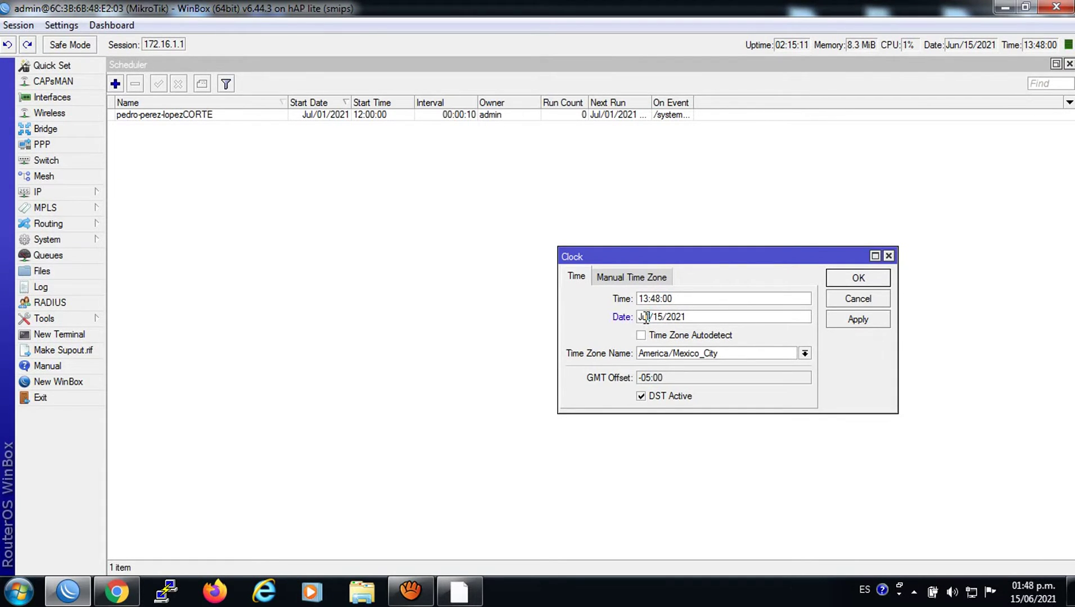
{"action": "left_click", "coordinate": [662, 317]}
{"action": "key", "text": "BackSpace"}
{"action": "key", "text": "BackSpace"}
{"action": "type", "text": "01"}
- Set the router's clock time to 11:59:45, apply it, and close the clock settings
{"action": "left_click", "coordinate": [649, 298]}
{"action": "key", "text": "BackSpace"}
{"action": "type", "text": "11"}
{"action": "key", "text": "BackSpace"}
{"action": "left_click", "coordinate": [661, 300]}
{"action": "key", "text": "BackSpace"}
{"action": "key", "text": "BackSpace"}
{"action": "type", "text": "59"}
{"action": "left_click", "coordinate": [686, 299]}
{"action": "key", "text": "BackSpace"}
{"action": "key", "text": "BackSpace"}
{"action": "type", "text": "45"}
{"action": "left_click", "coordinate": [852, 325]}
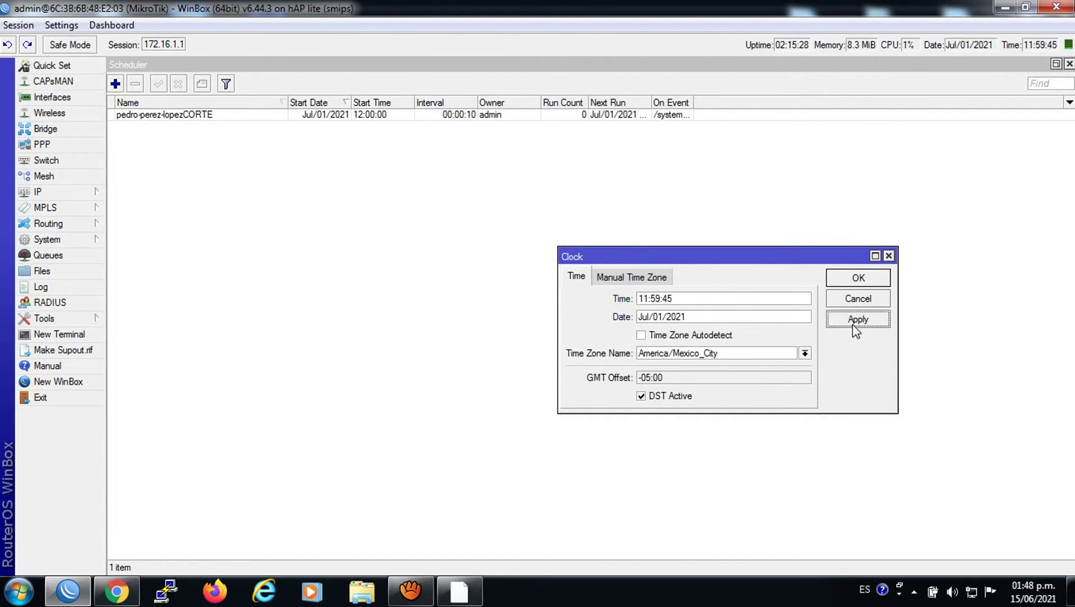
{"action": "left_click", "coordinate": [852, 281]}
- Open the firewall address lists beside the scheduler entries and check the customer's MOROSOS entry
{"action": "left_click", "coordinate": [52, 191]}
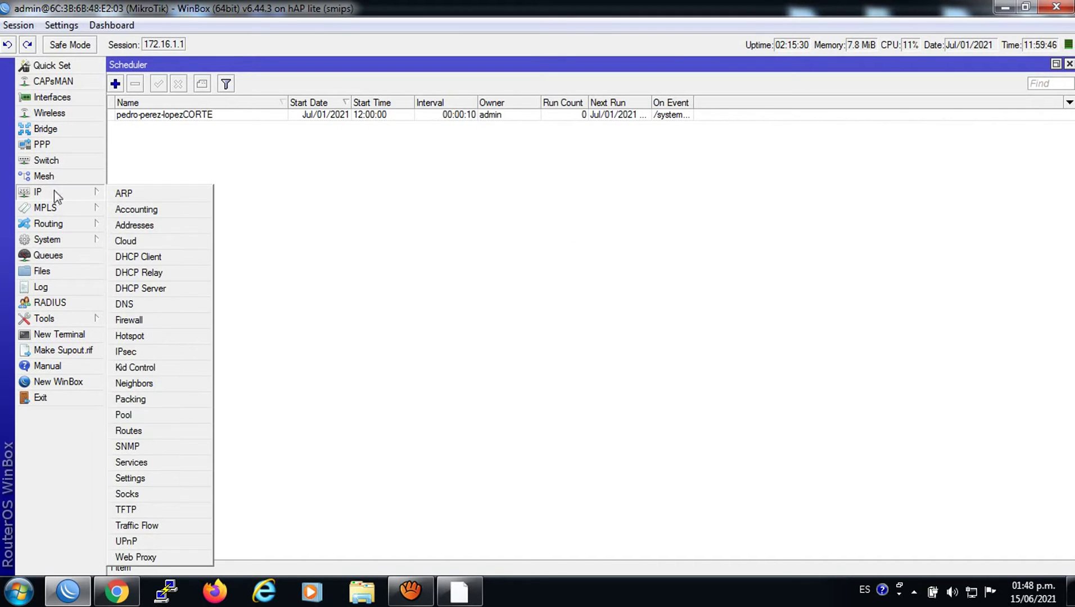
{"action": "left_click", "coordinate": [160, 318]}
{"action": "left_click", "coordinate": [549, 133]}
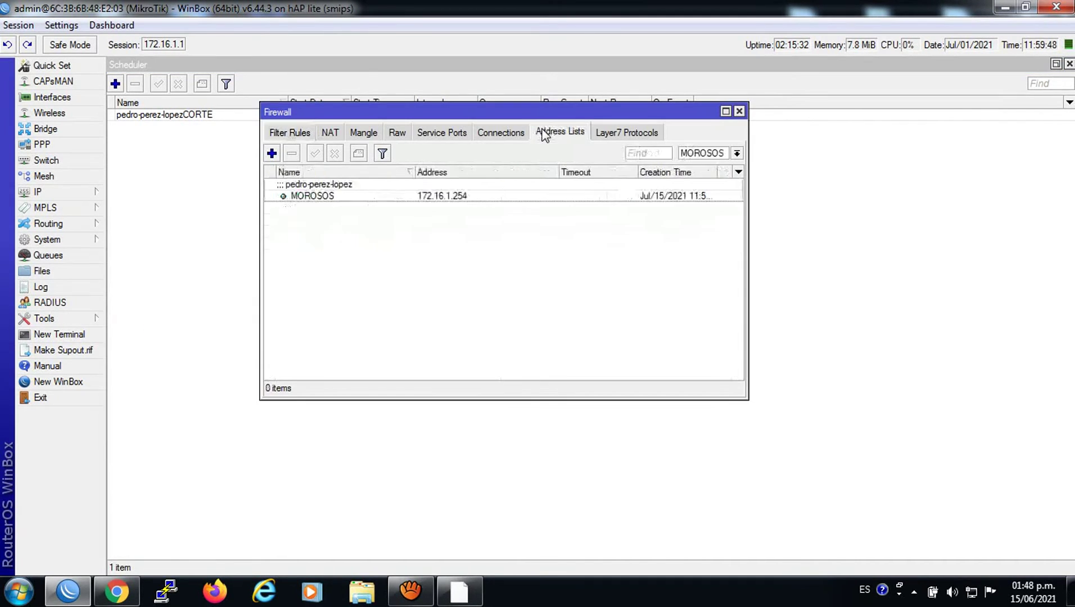
{"action": "left_click_drag", "start_coordinate": [536, 110], "coordinate": [573, 197]}
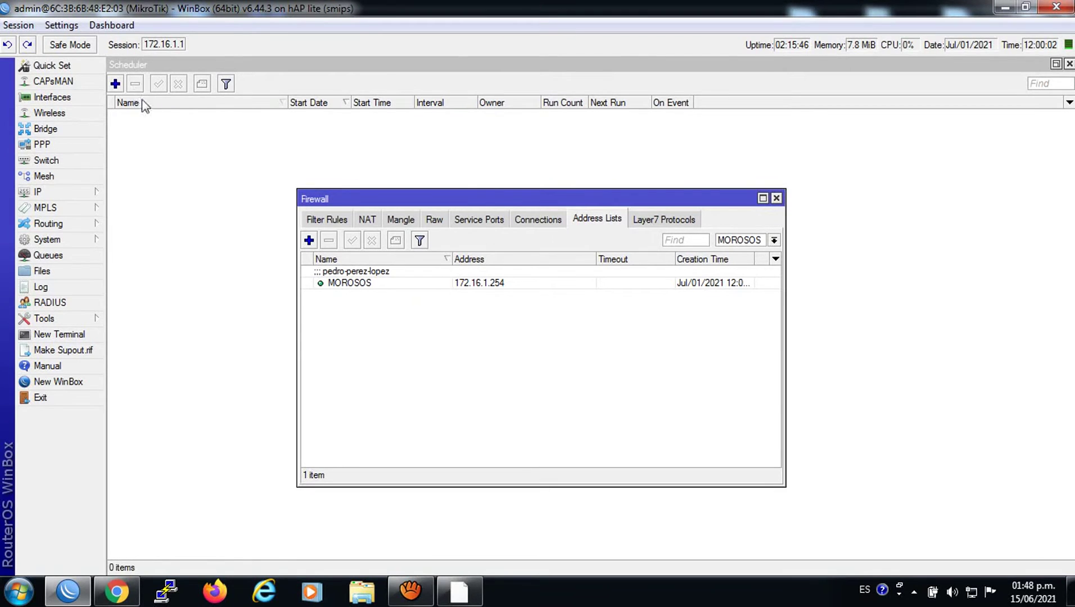
{"action": "left_click", "coordinate": [399, 283]}
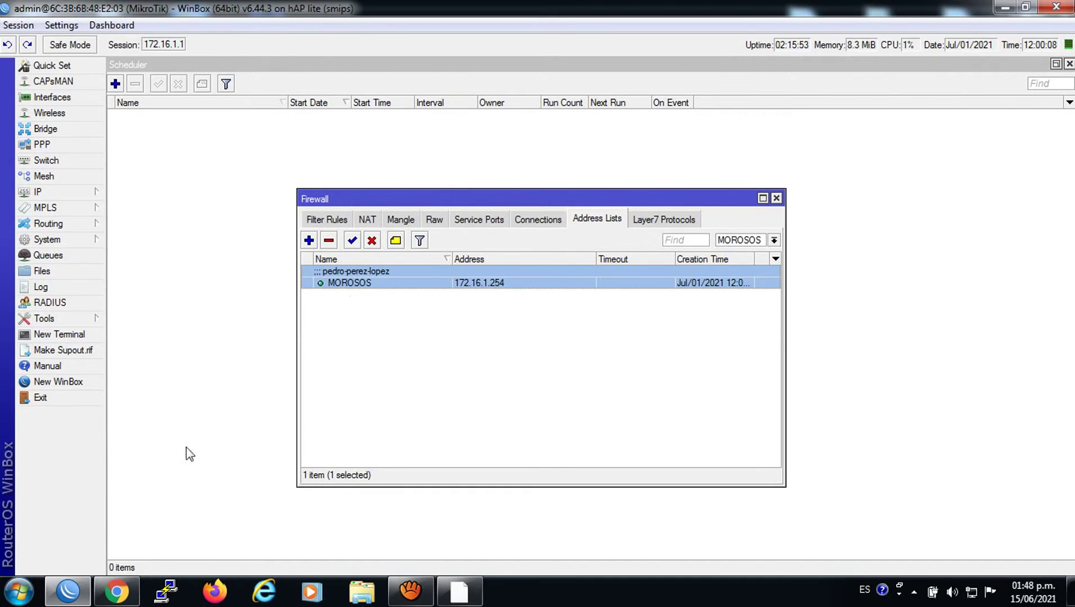
- Switch to Chrome and load the bookmarked AIR Wireless Code Generator page to test the service cutoff
{"action": "left_click", "coordinate": [116, 591]}
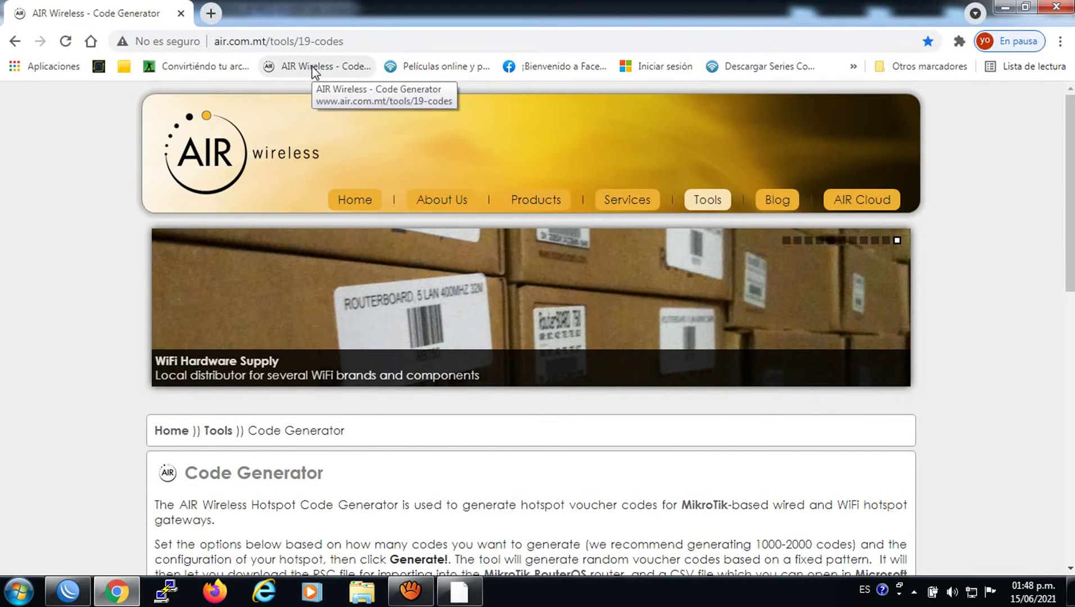
{"action": "left_click", "coordinate": [313, 67]}
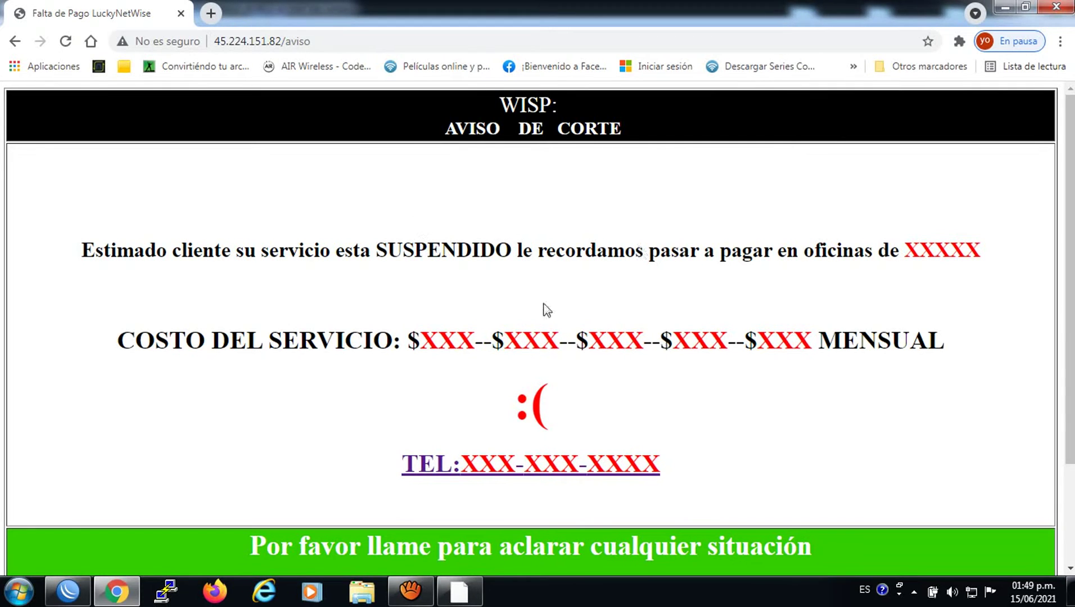
- Switch back to WinBox, re-enable the router's SNTP client, and apply the change
{"action": "left_click", "coordinate": [82, 589]}
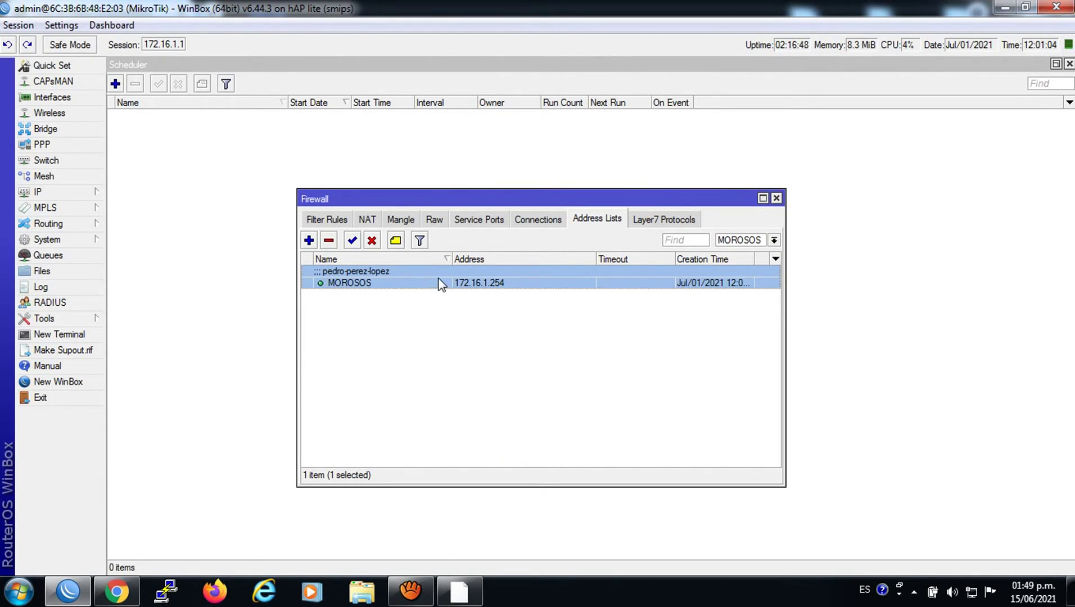
{"action": "left_click", "coordinate": [49, 240]}
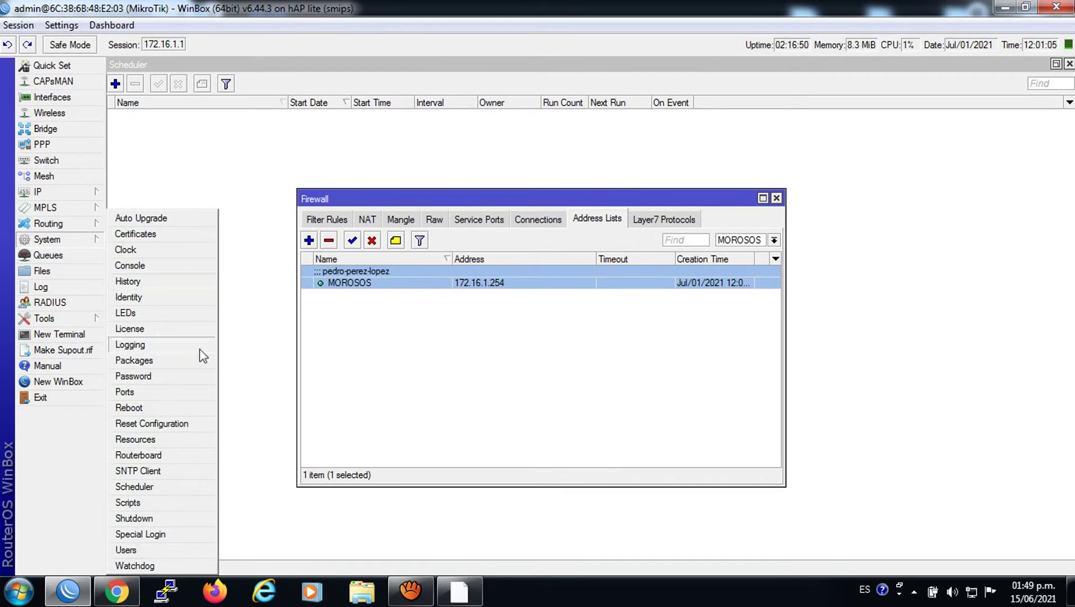
{"action": "left_click", "coordinate": [137, 471]}
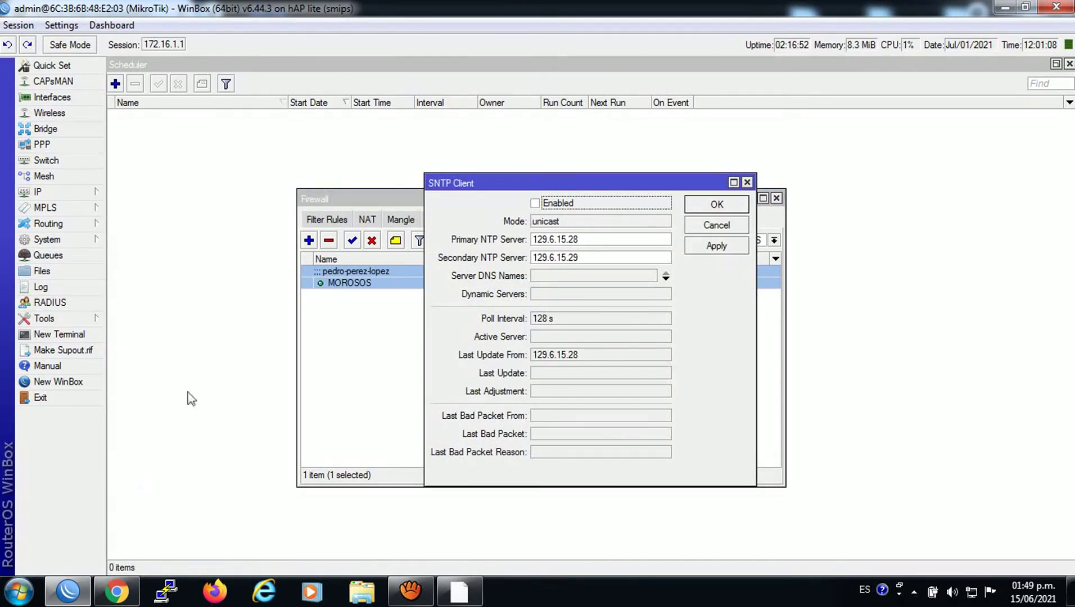
{"action": "left_click", "coordinate": [534, 203]}
{"action": "left_click", "coordinate": [725, 245]}
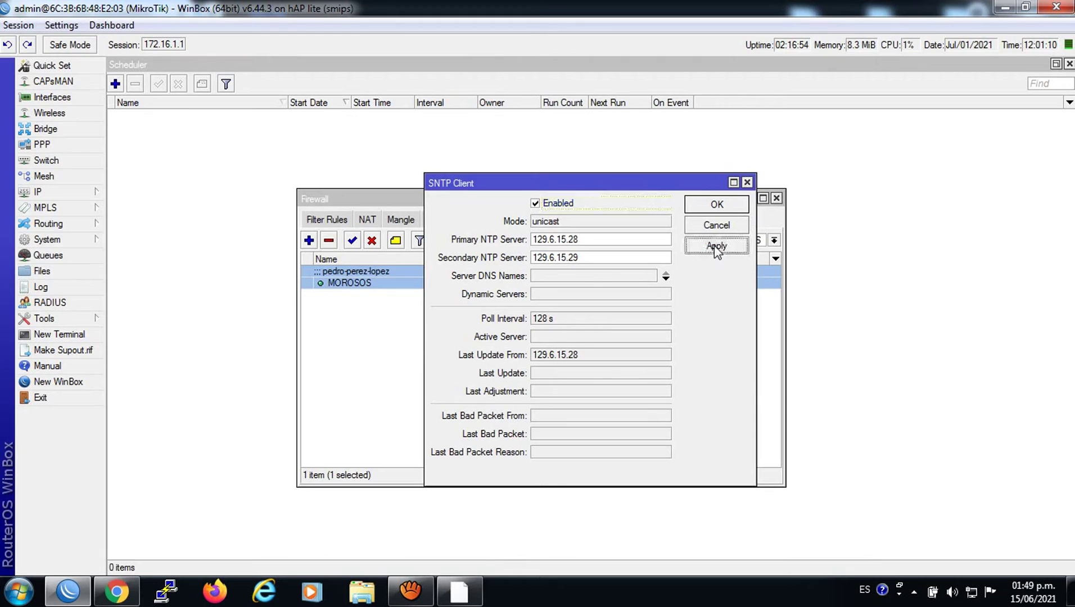
- Close the SNTP client settings, check the cutoff notice page in Chrome, and return to WinBox
{"action": "left_click", "coordinate": [717, 208]}
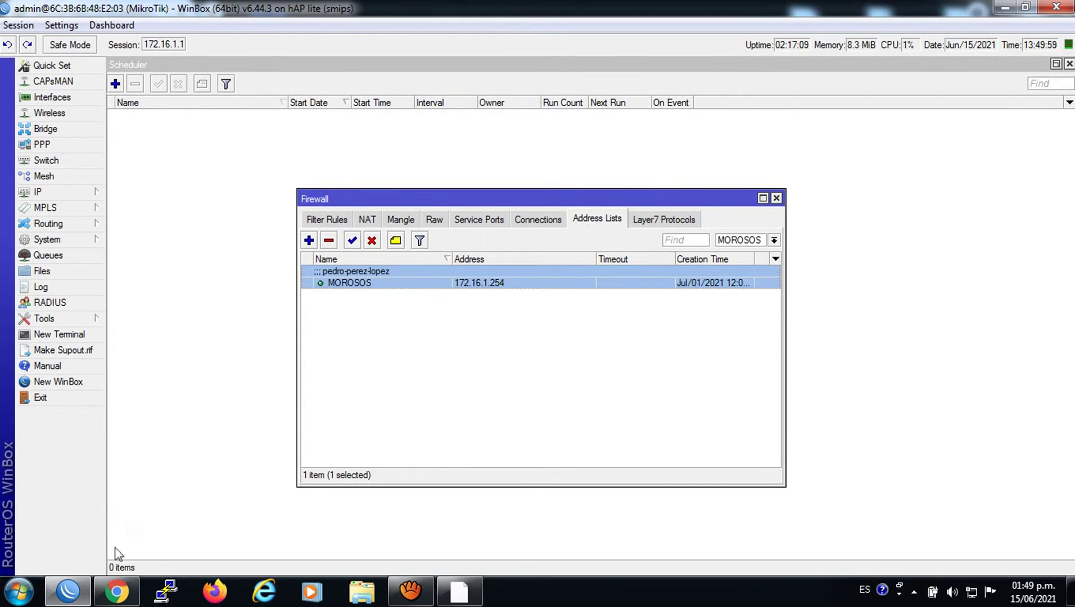
{"action": "left_click", "coordinate": [117, 590]}
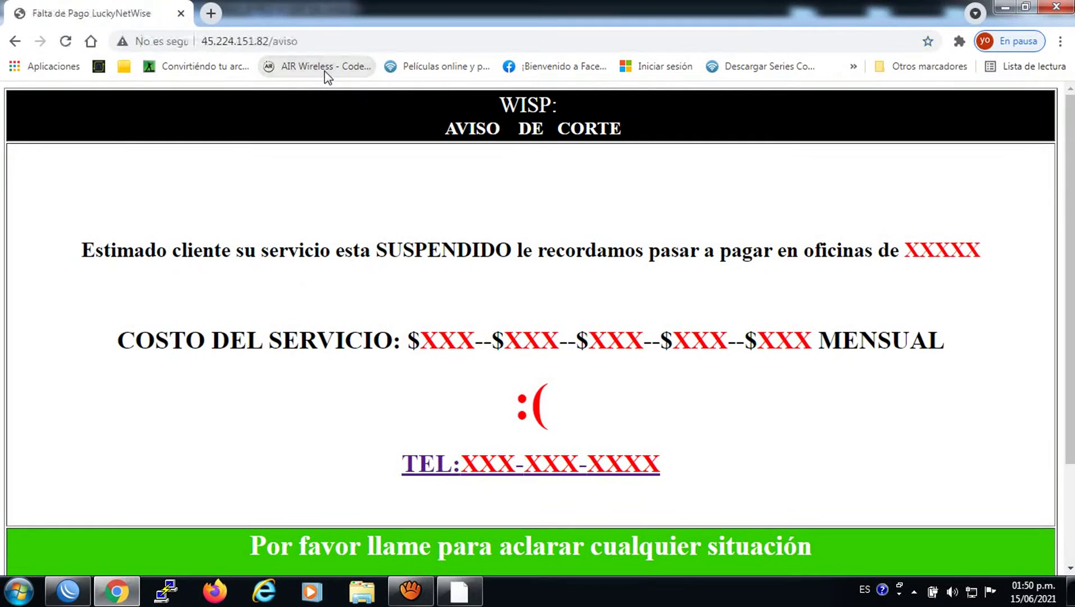
{"action": "left_click", "coordinate": [67, 591]}
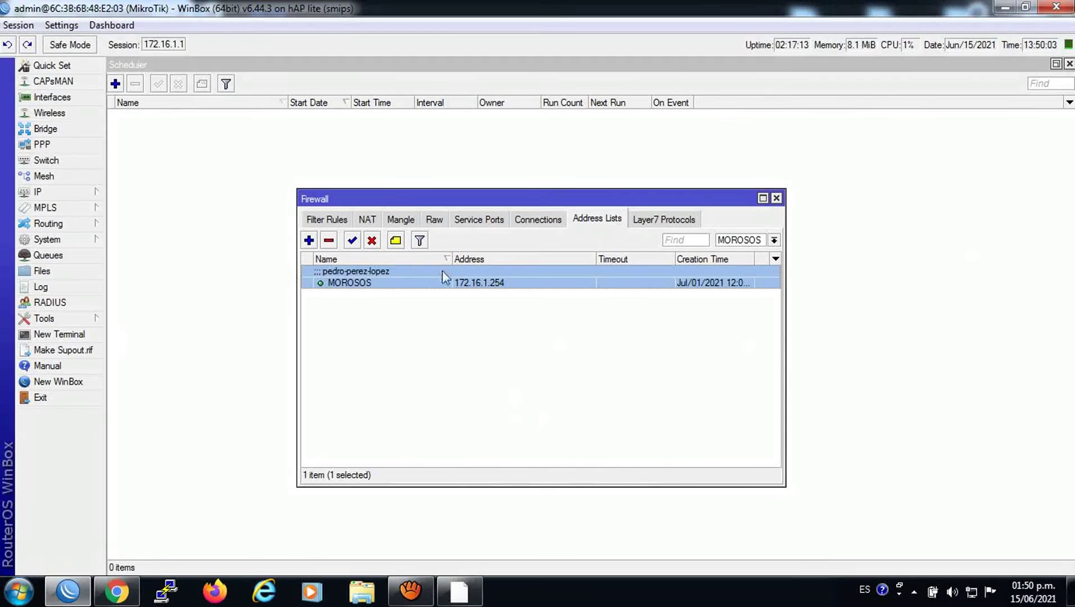
- Review the source of the customer's script, close it, and run the script from the script list
{"action": "left_click", "coordinate": [49, 239]}
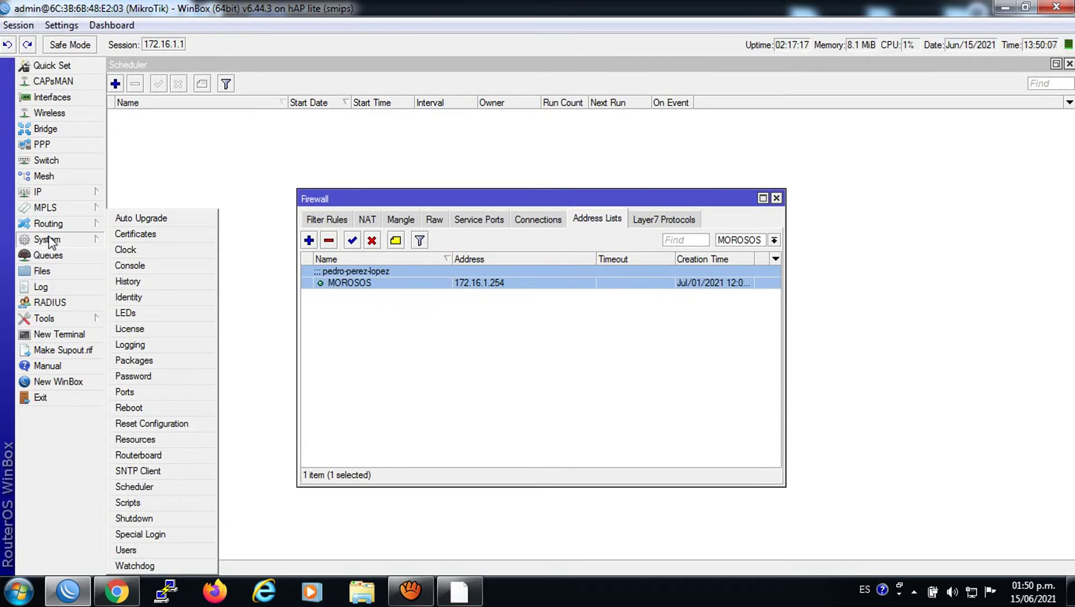
{"action": "left_click", "coordinate": [135, 503]}
{"action": "left_click", "coordinate": [579, 252]}
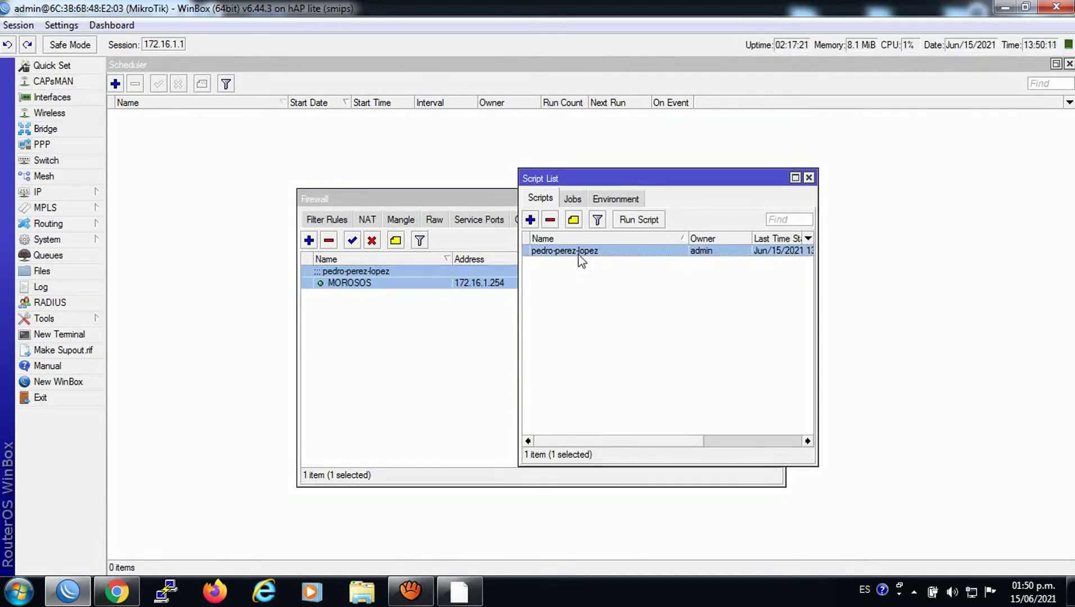
{"action": "double_click", "coordinate": [579, 253]}
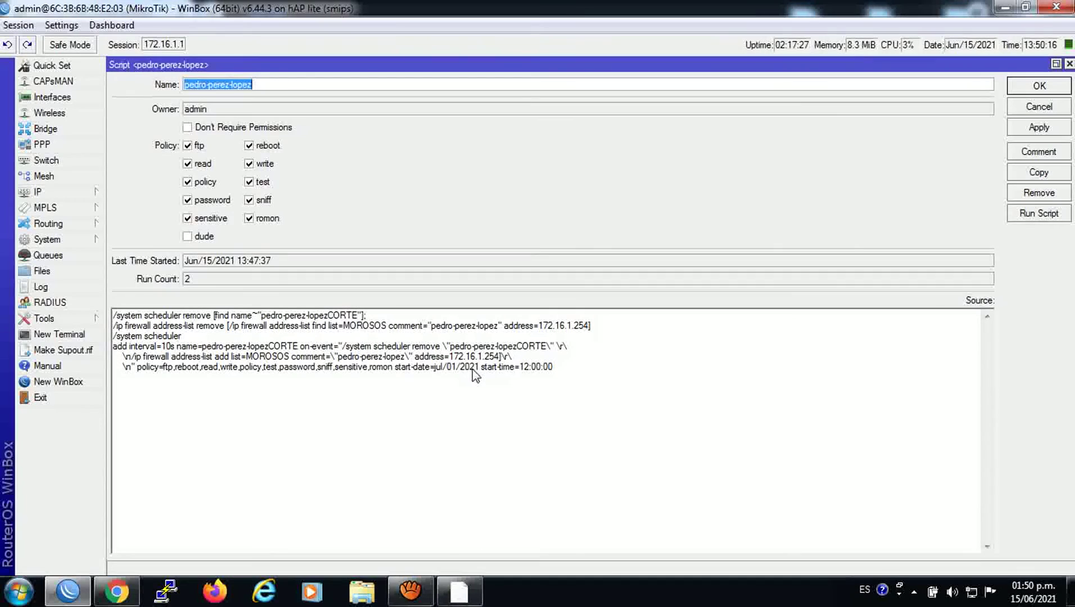
{"action": "left_click", "coordinate": [1069, 64]}
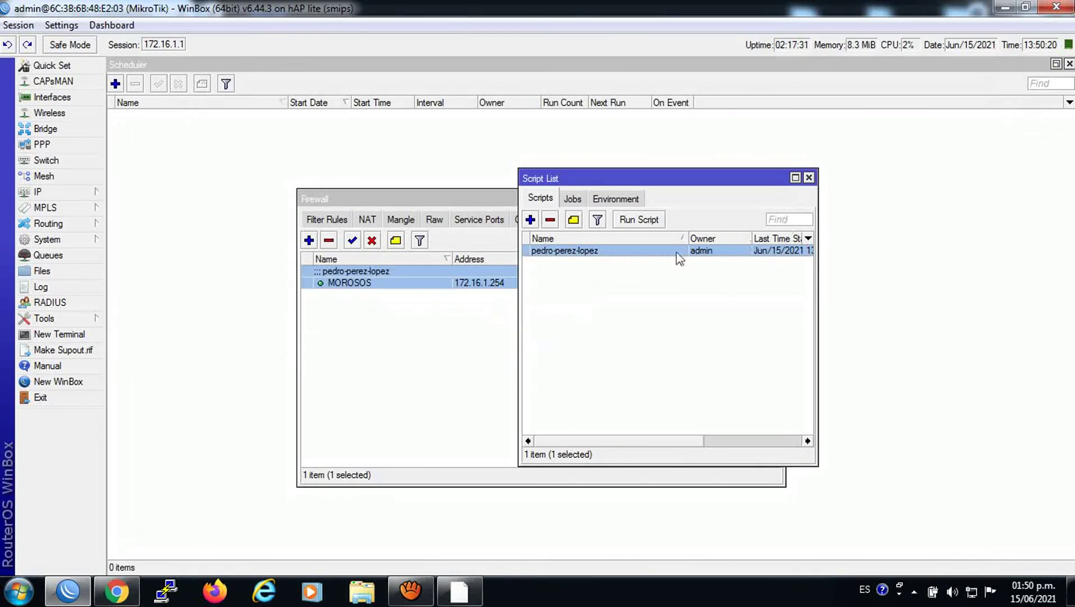
{"action": "left_click", "coordinate": [639, 220]}
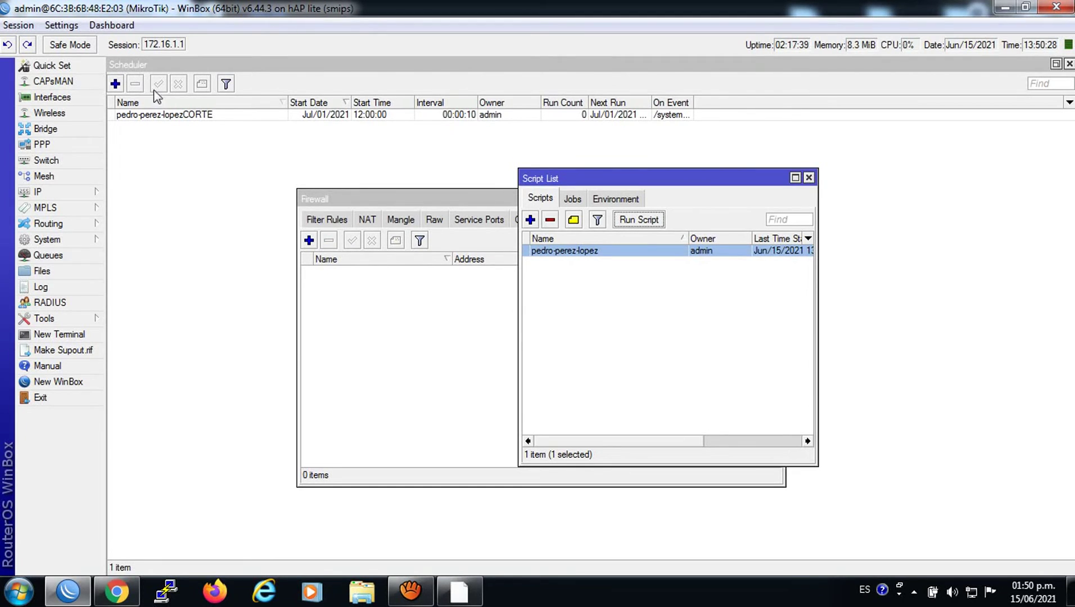
{"action": "left_click", "coordinate": [179, 131]}
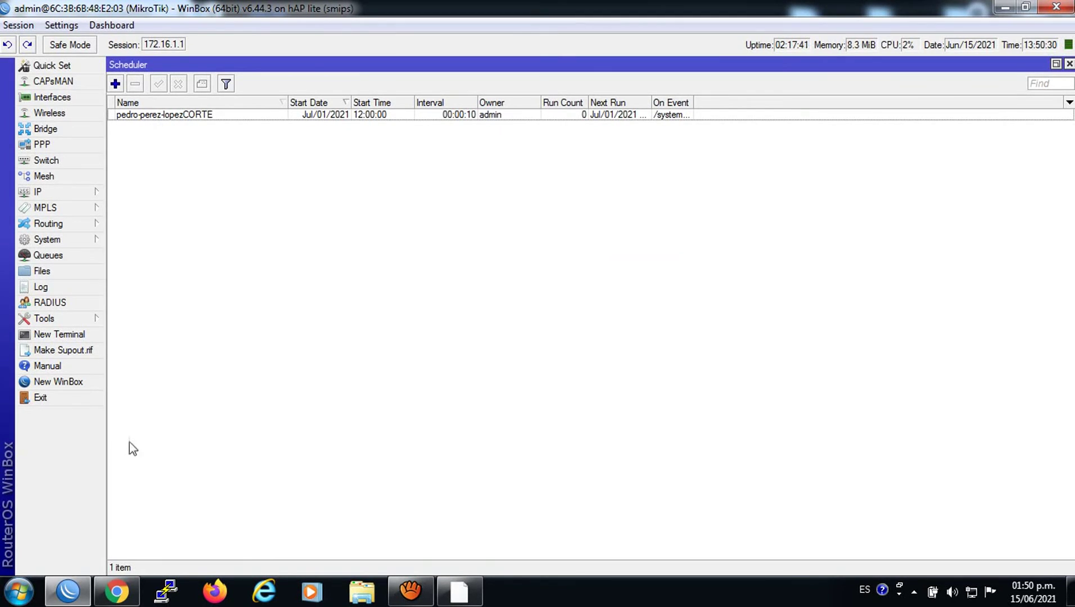
- Switch to Chrome and load the bookmarked AIR Wireless Code Generator page in place of the cutoff notice to test the customer's access
{"action": "left_click", "coordinate": [117, 592]}
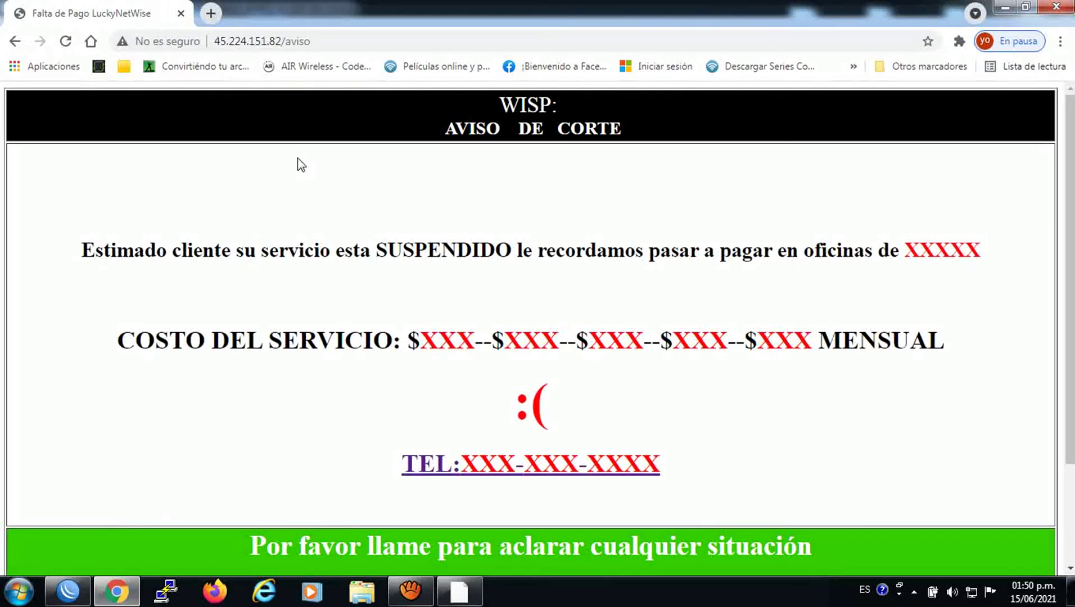
{"action": "left_click", "coordinate": [313, 66]}
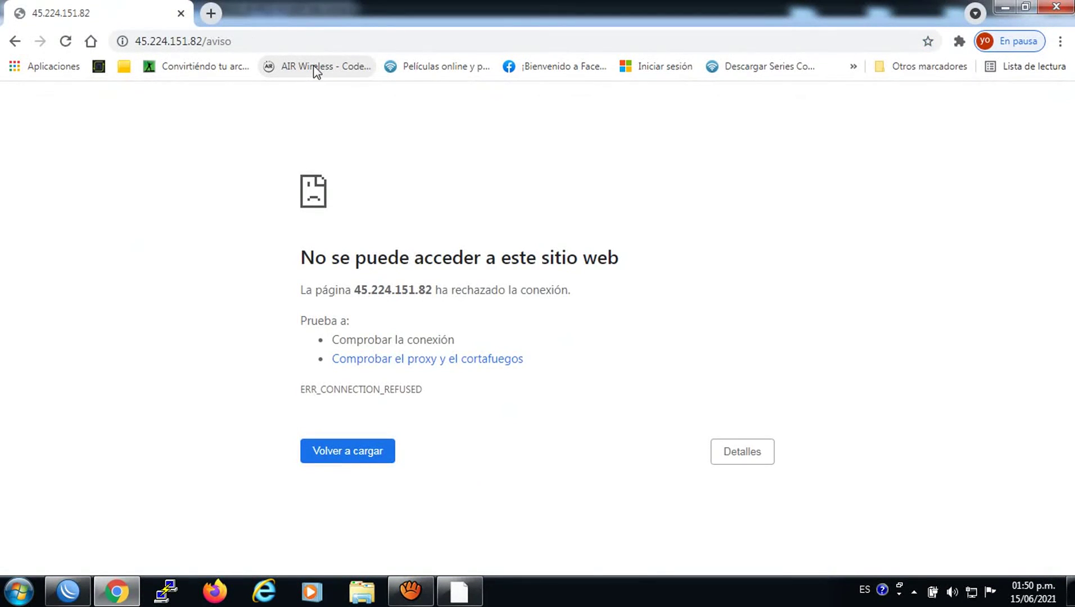
{"action": "left_click", "coordinate": [314, 66]}
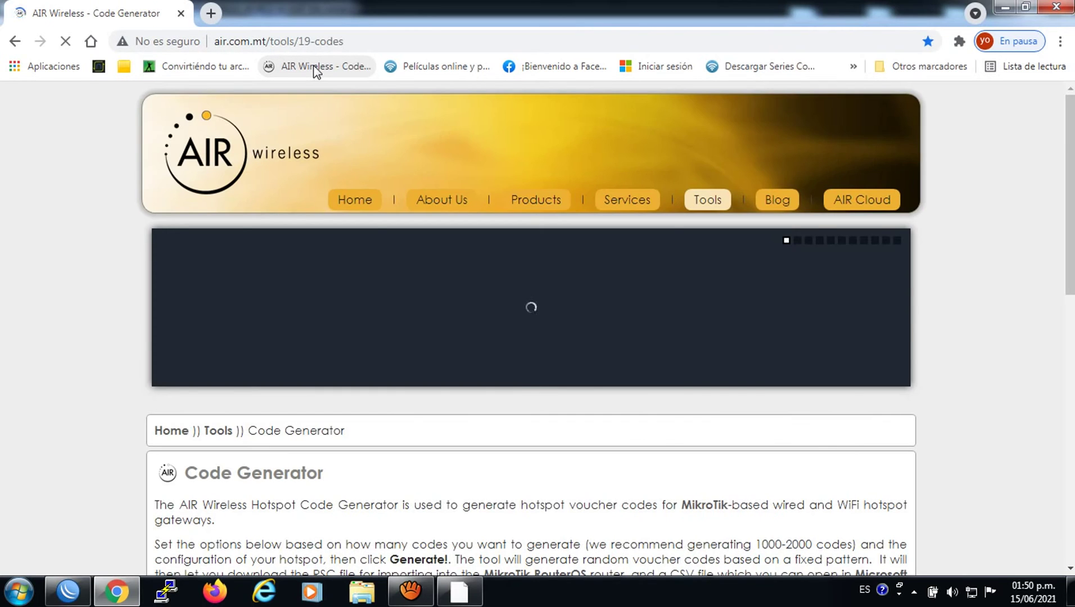
{"action": "left_click", "coordinate": [317, 66]}
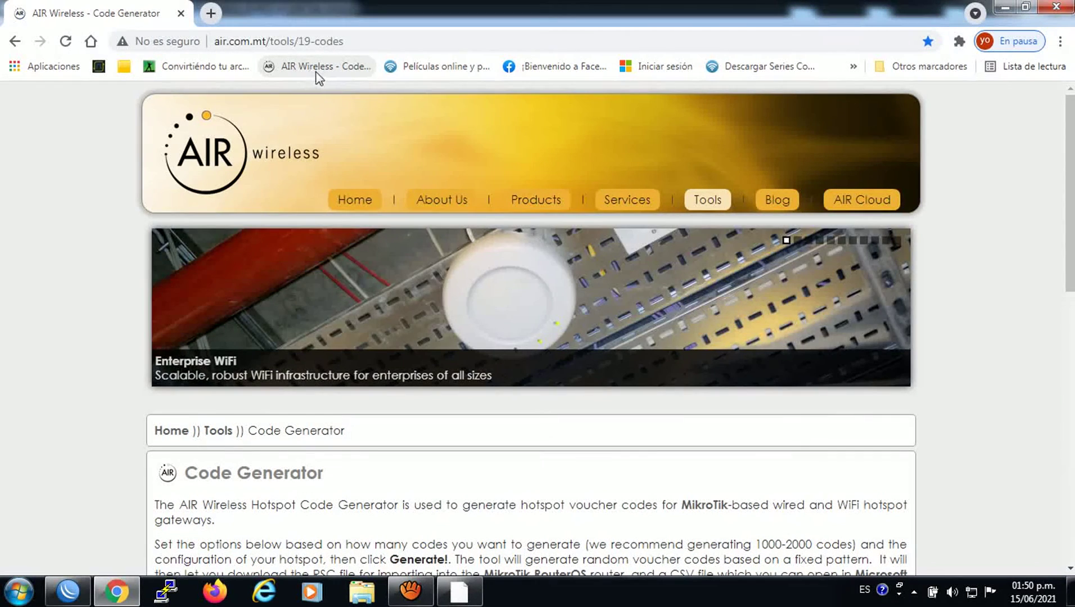
- Switch back to WinBox, set the start date in the customer's script to aug/01/2021, save it, and run the script
{"action": "left_click", "coordinate": [68, 592]}
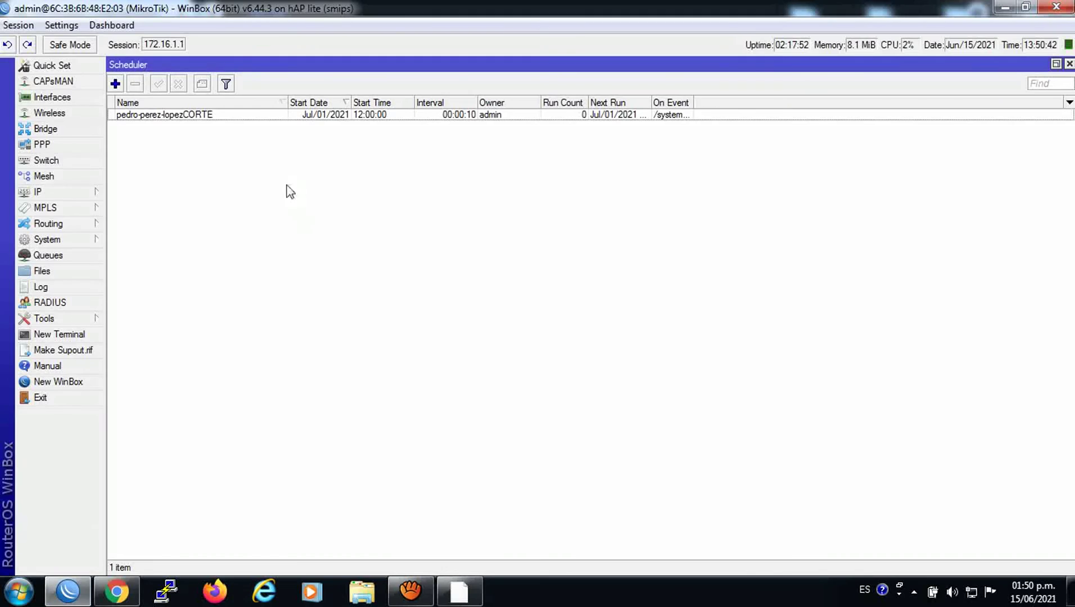
{"action": "left_click", "coordinate": [73, 240]}
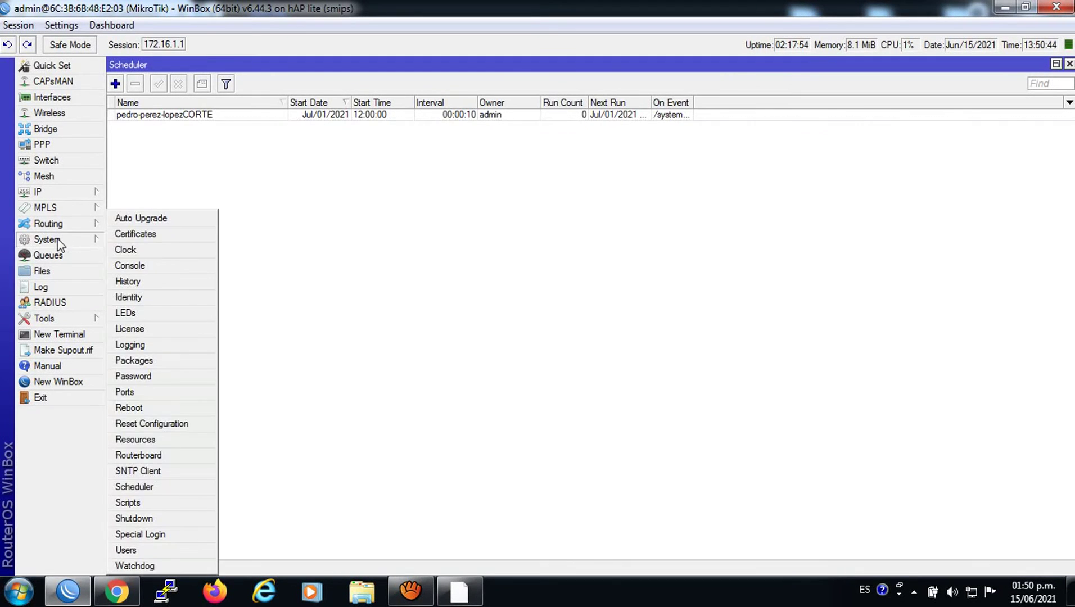
{"action": "left_click", "coordinate": [127, 503]}
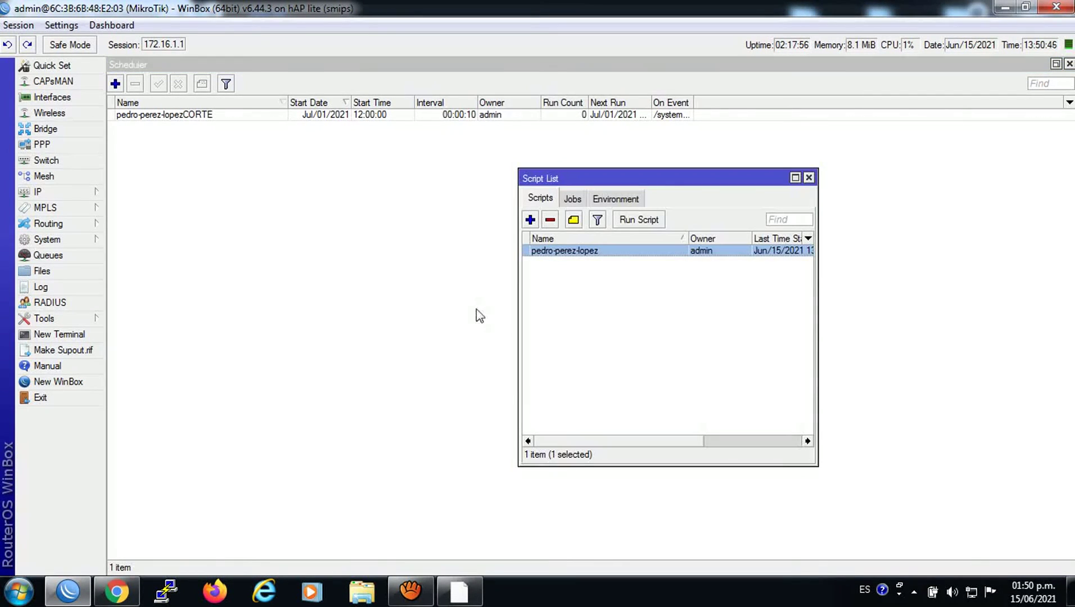
{"action": "double_click", "coordinate": [562, 251]}
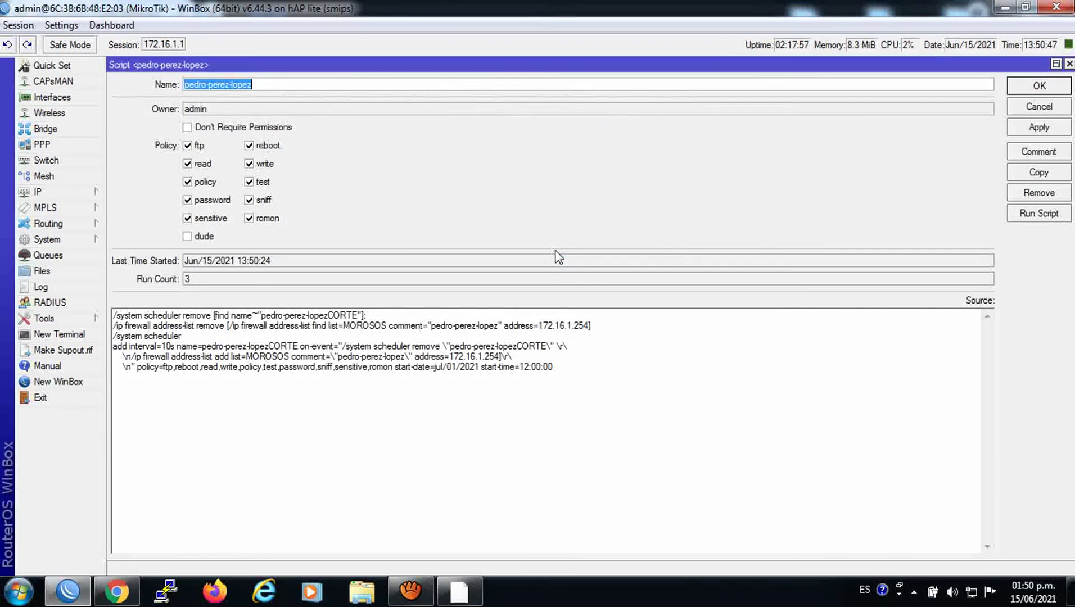
{"action": "left_click", "coordinate": [443, 367]}
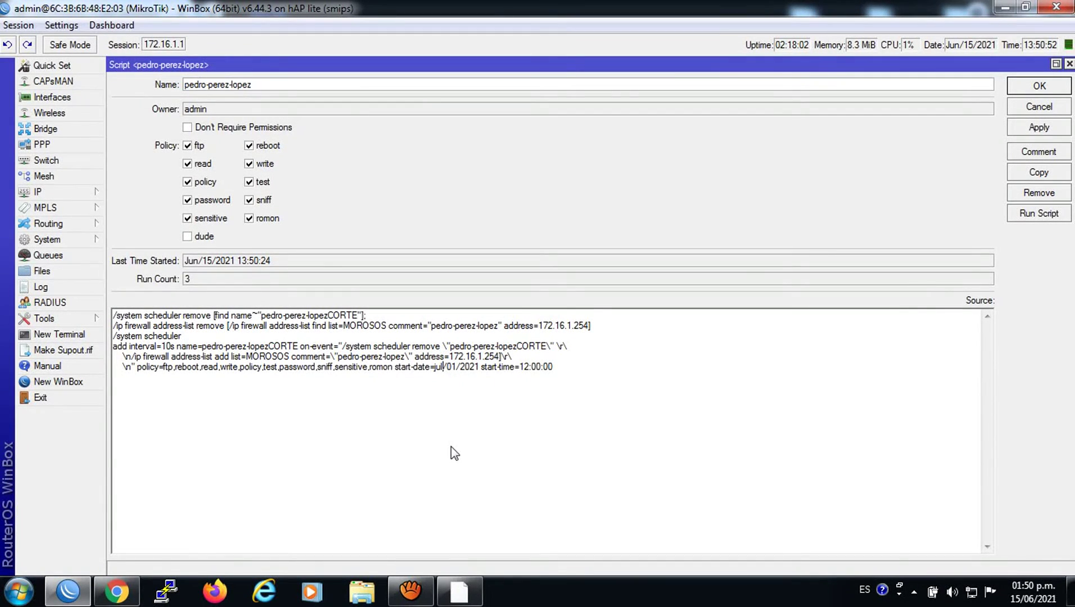
{"action": "key", "text": "BackSpace"}
{"action": "key", "text": "BackSpace"}
{"action": "key", "text": "BackSpace"}
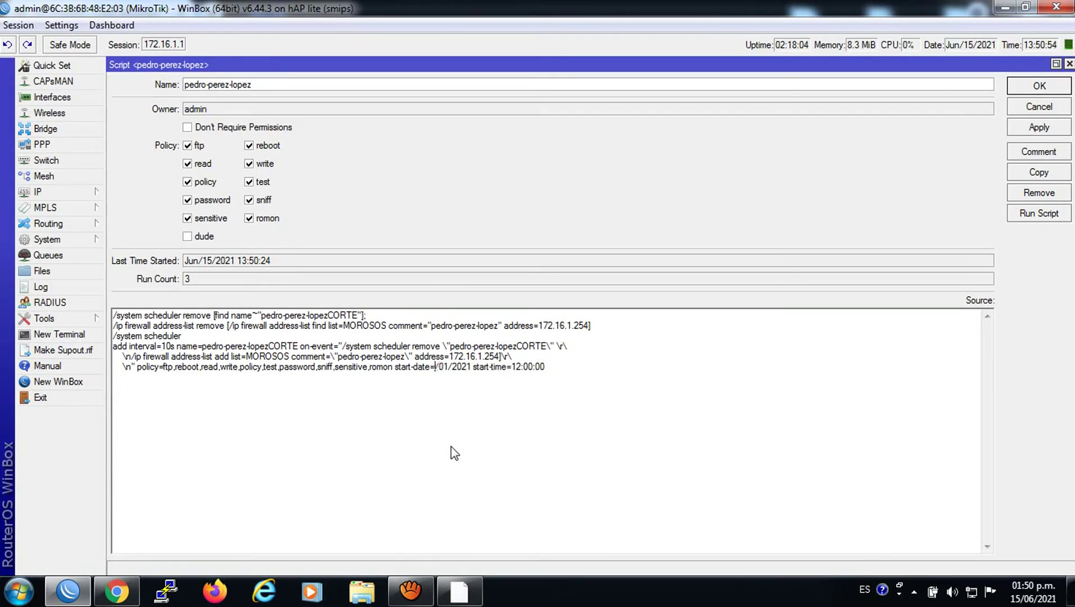
{"action": "type", "text": "aug"}
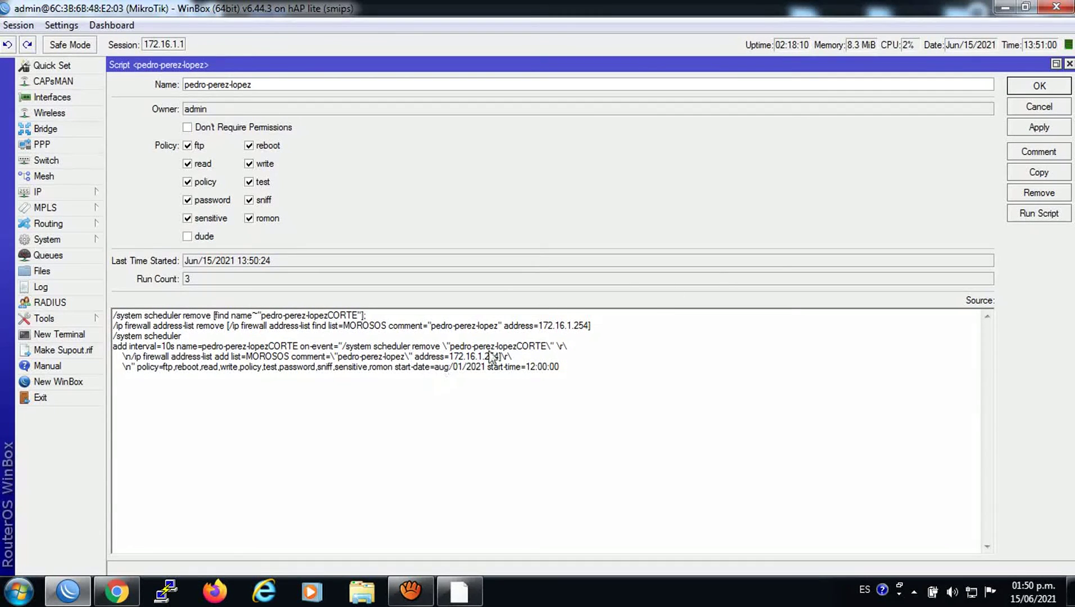
{"action": "left_click", "coordinate": [1035, 128]}
{"action": "left_click", "coordinate": [1032, 89]}
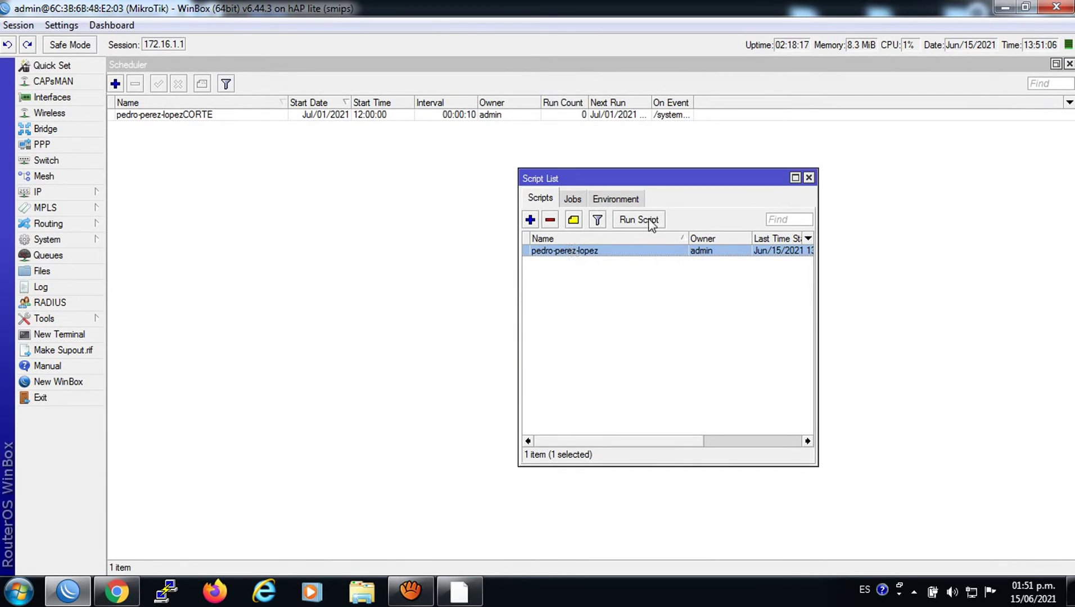
{"action": "left_click", "coordinate": [630, 223]}
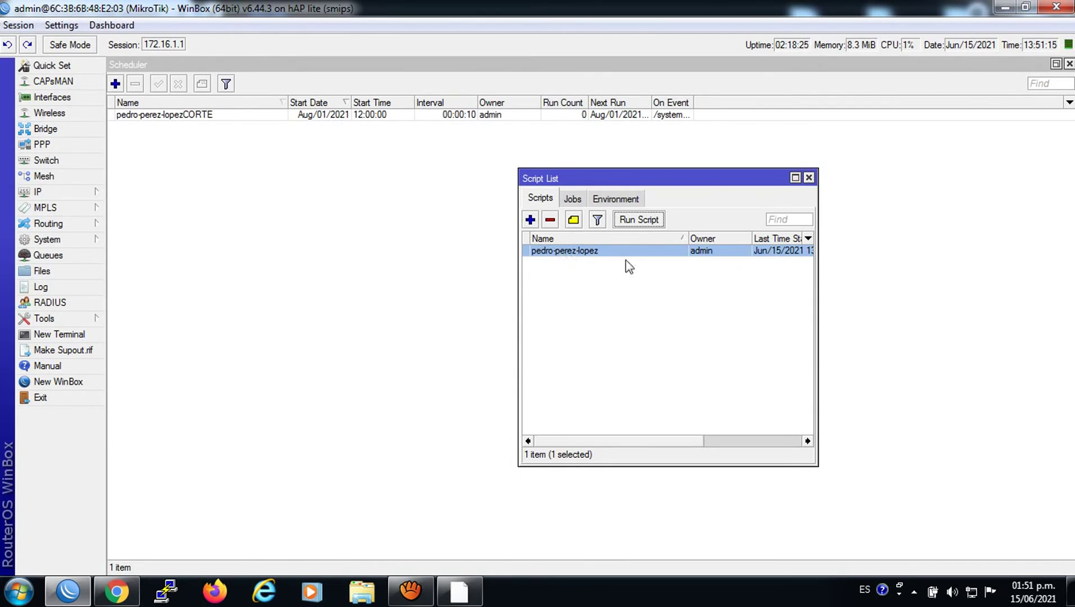
{"action": "left_click", "coordinate": [590, 251]}
- Disable the router's SNTP client, apply the change, and close its settings
{"action": "left_click", "coordinate": [52, 239]}
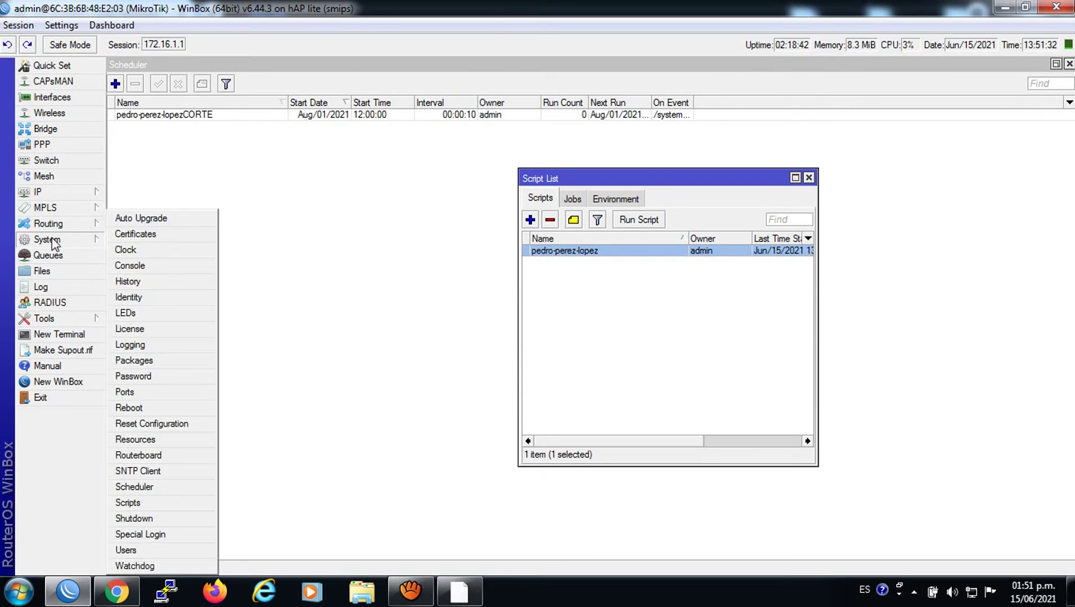
{"action": "left_click", "coordinate": [145, 479]}
{"action": "left_click", "coordinate": [555, 207]}
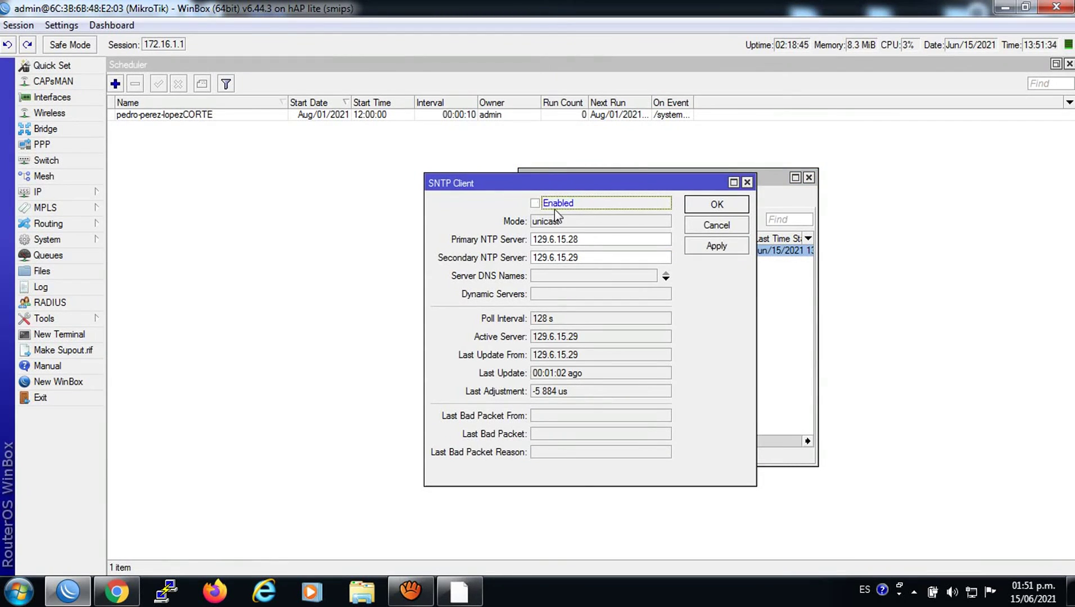
{"action": "left_click", "coordinate": [725, 250]}
{"action": "left_click", "coordinate": [718, 204]}
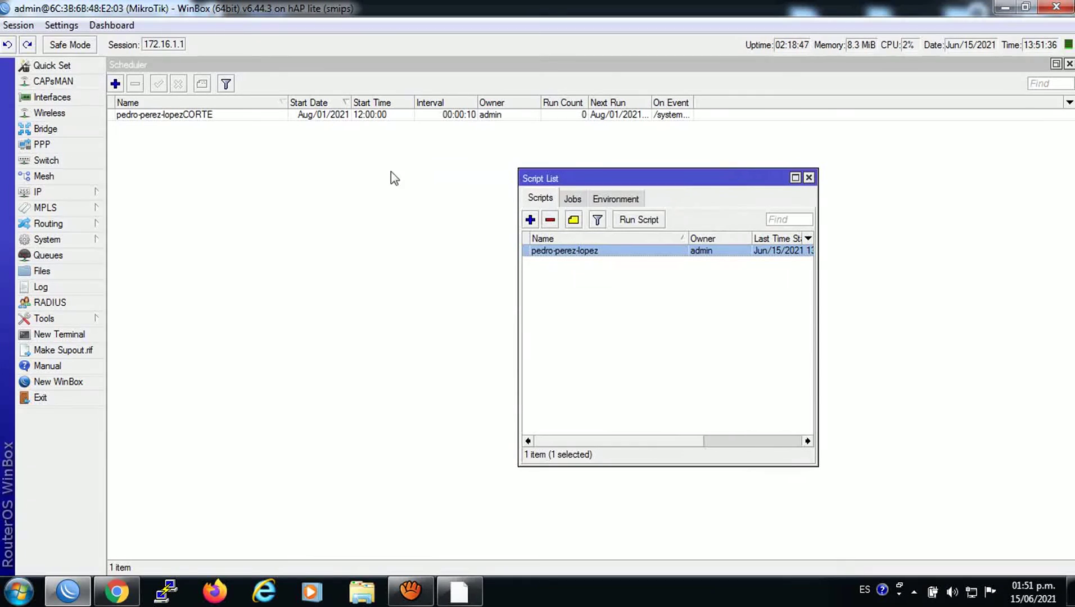
- Set the router's clock date to aug/01/2021, apply it, and close the clock settings
{"action": "left_click", "coordinate": [52, 239]}
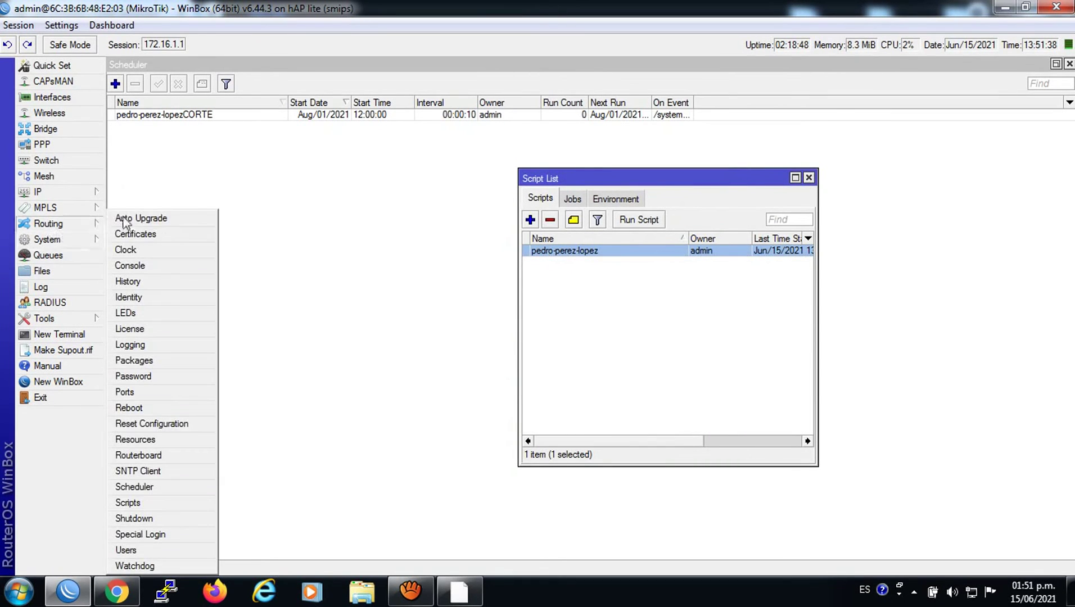
{"action": "left_click", "coordinate": [135, 249]}
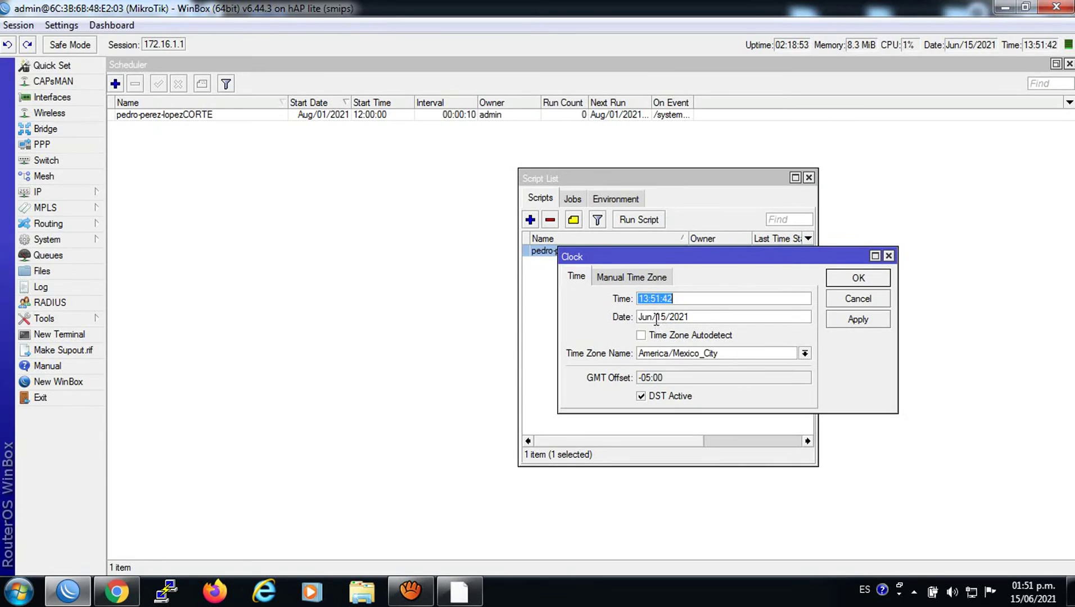
{"action": "left_click_drag", "start_coordinate": [655, 318], "coordinate": [627, 323]}
{"action": "type", "text": "aug"}
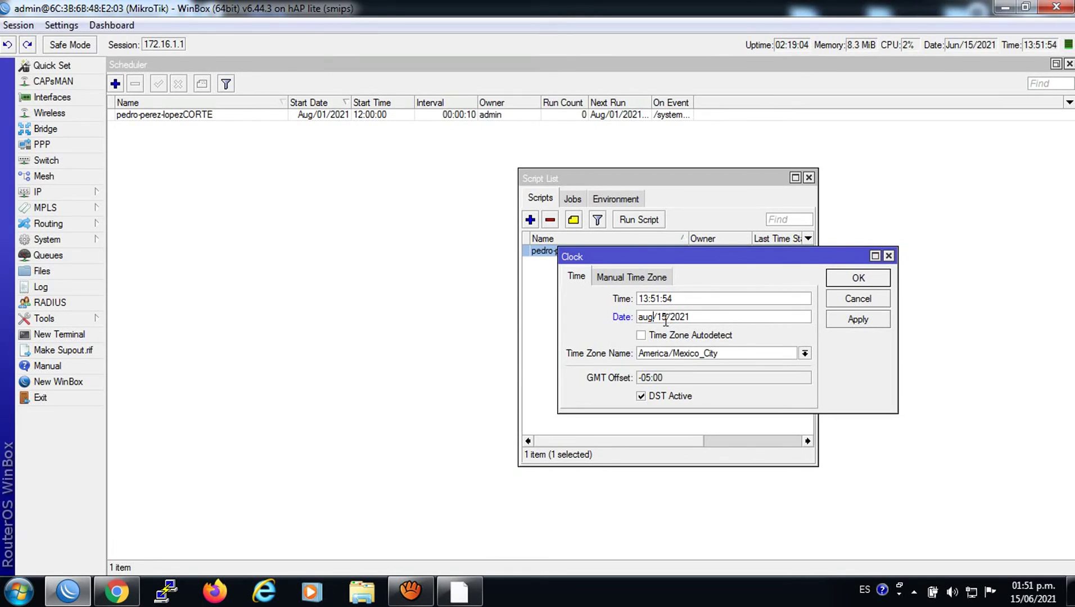
{"action": "key", "text": "BackSpace"}
{"action": "key", "text": "BackSpace"}
{"action": "type", "text": "01"}
{"action": "left_click", "coordinate": [838, 318]}
{"action": "left_click", "coordinate": [853, 322]}
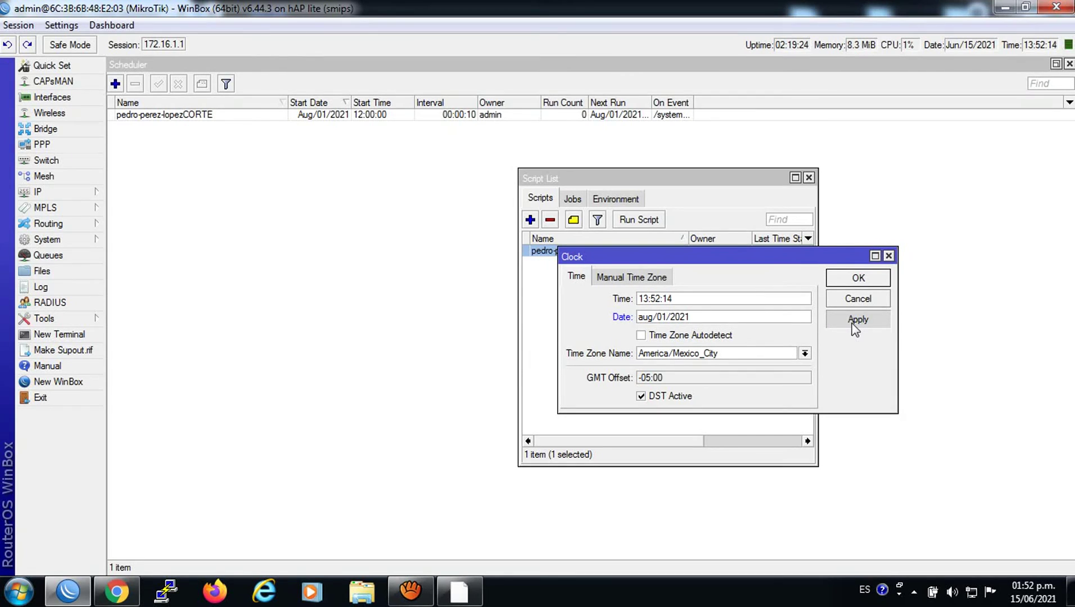
{"action": "left_click", "coordinate": [846, 281]}
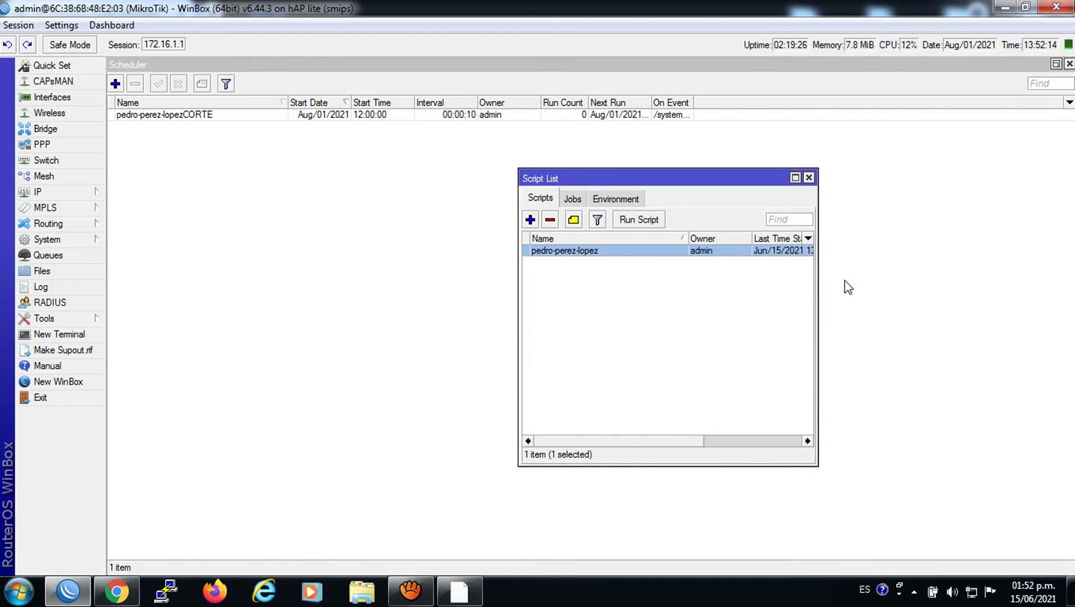
- Close the script list and open the firewall address lists to check for the customer's MOROSOS entry
{"action": "left_click", "coordinate": [807, 179]}
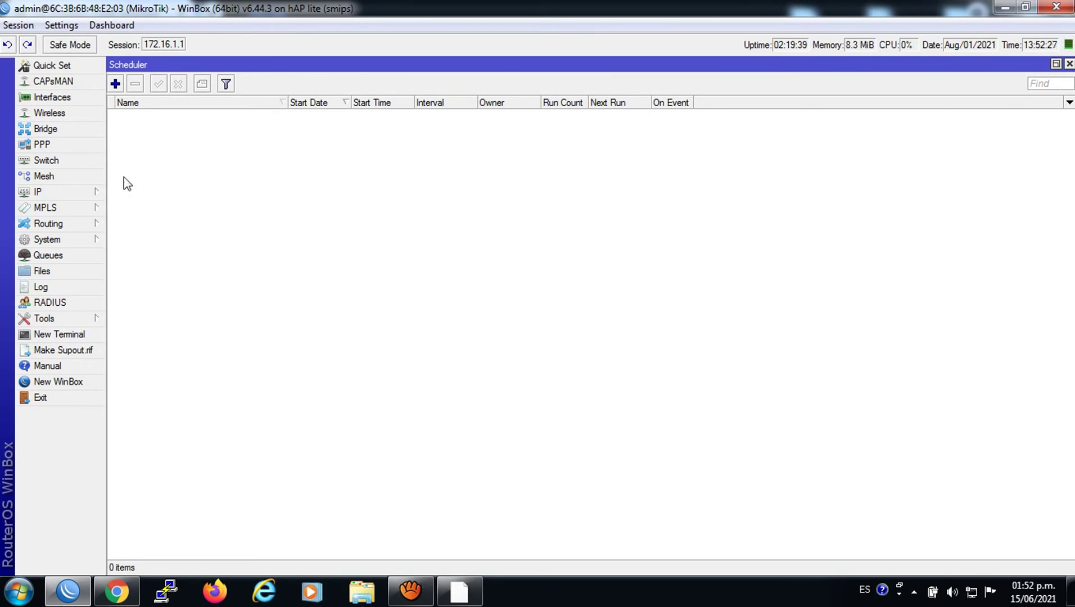
{"action": "left_click", "coordinate": [73, 190]}
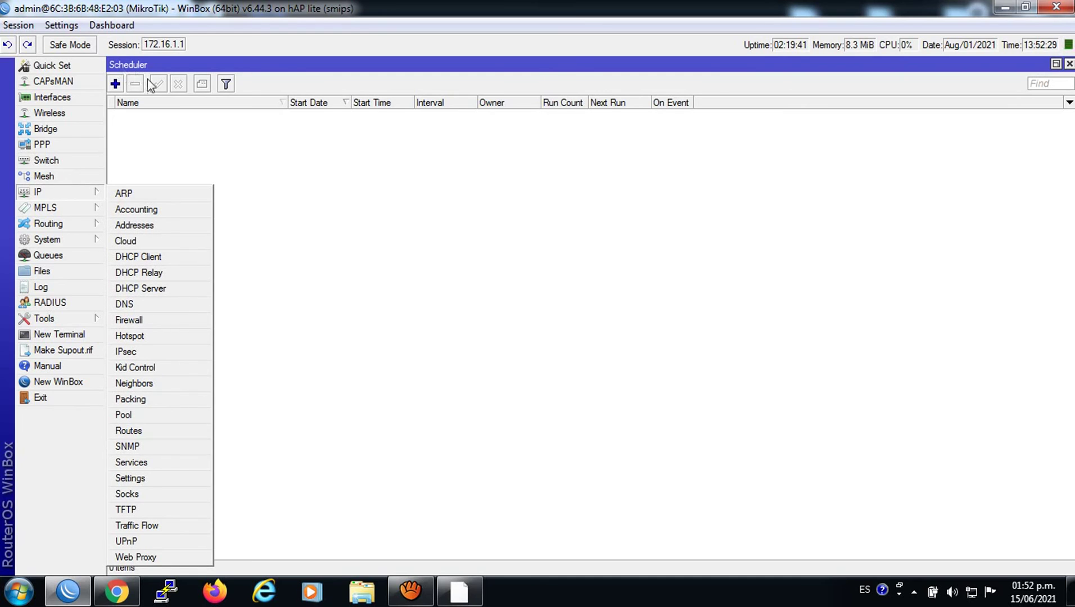
{"action": "left_click", "coordinate": [132, 323]}
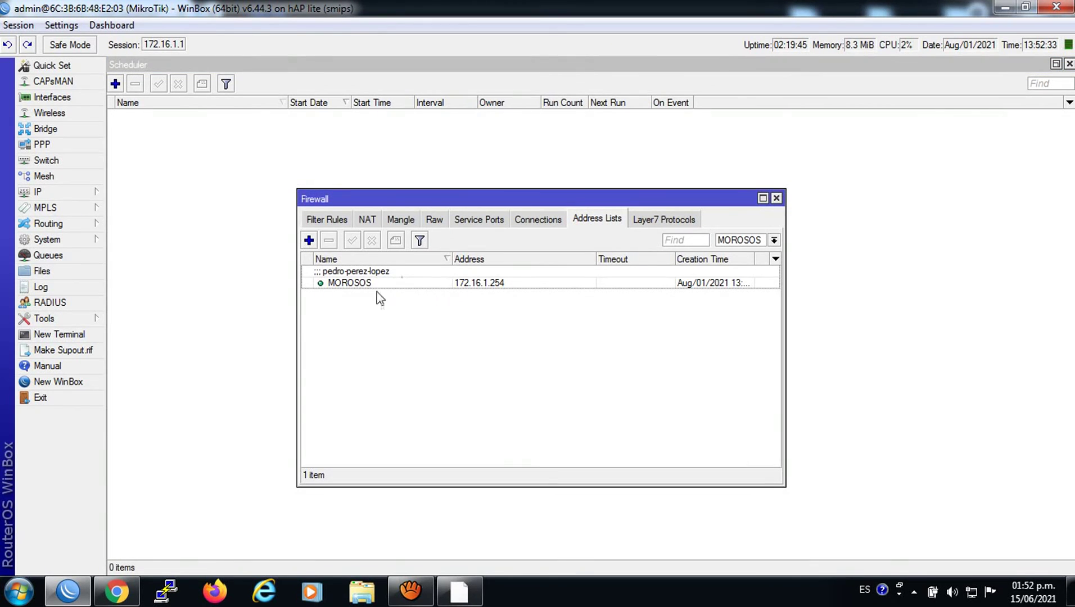
- Switch to Chrome and reload the bookmarked AIR Wireless Code Generator page to test whether the customer's browsing is cut off
{"action": "mouse_move", "coordinate": [128, 599]}
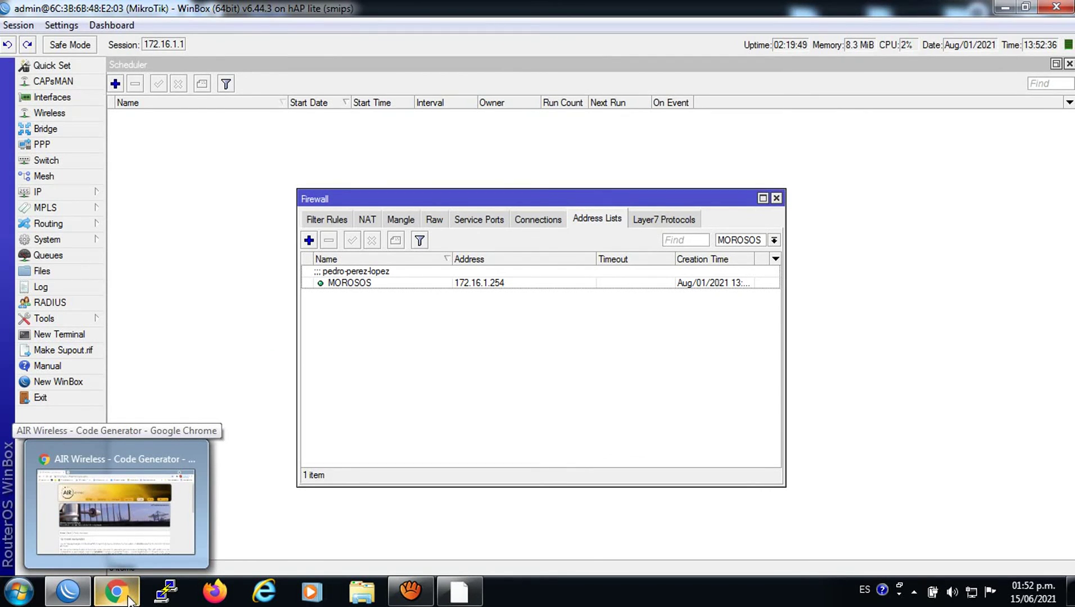
{"action": "left_click", "coordinate": [127, 599]}
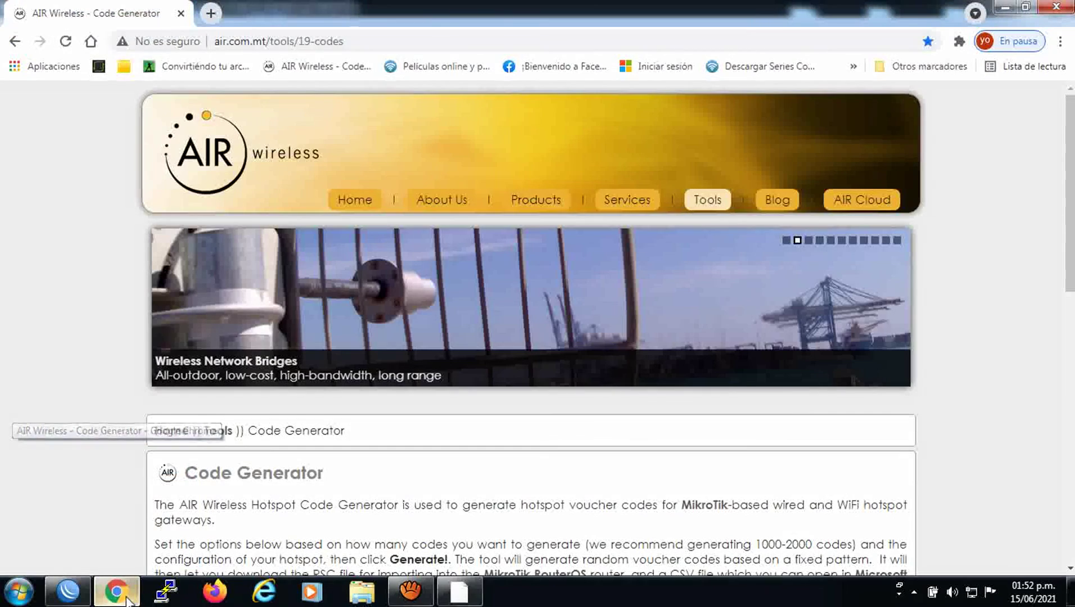
{"action": "left_click", "coordinate": [332, 67]}
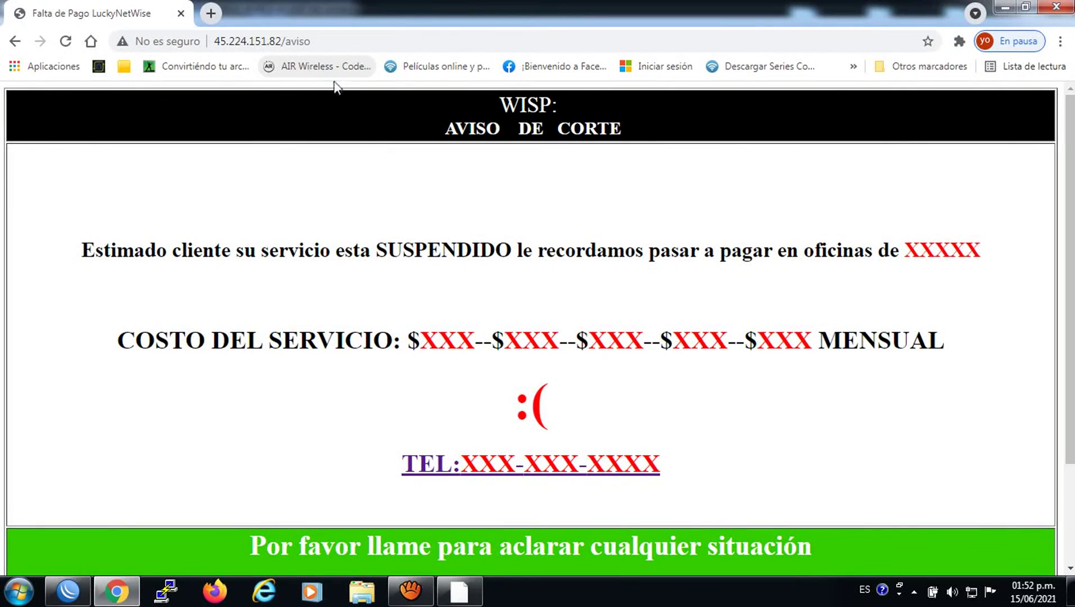
{"action": "left_click", "coordinate": [313, 68]}
{"action": "left_click", "coordinate": [325, 66]}
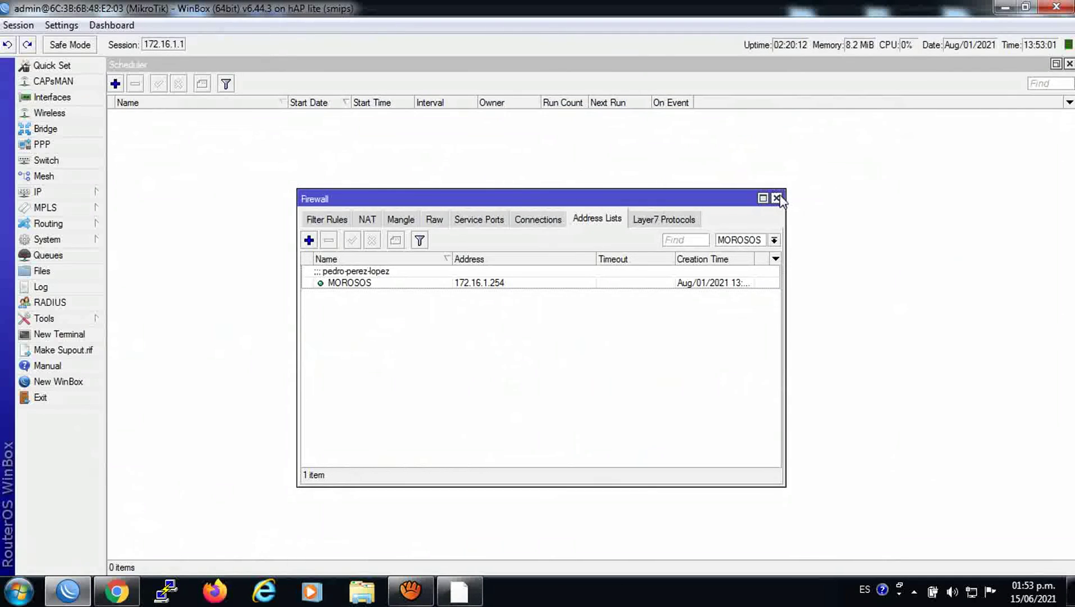
- Close WinBox's firewall window, then retry the AIR Wireless bookmark in Chrome to recheck the customer's cutoff
{"action": "left_click", "coordinate": [777, 199]}
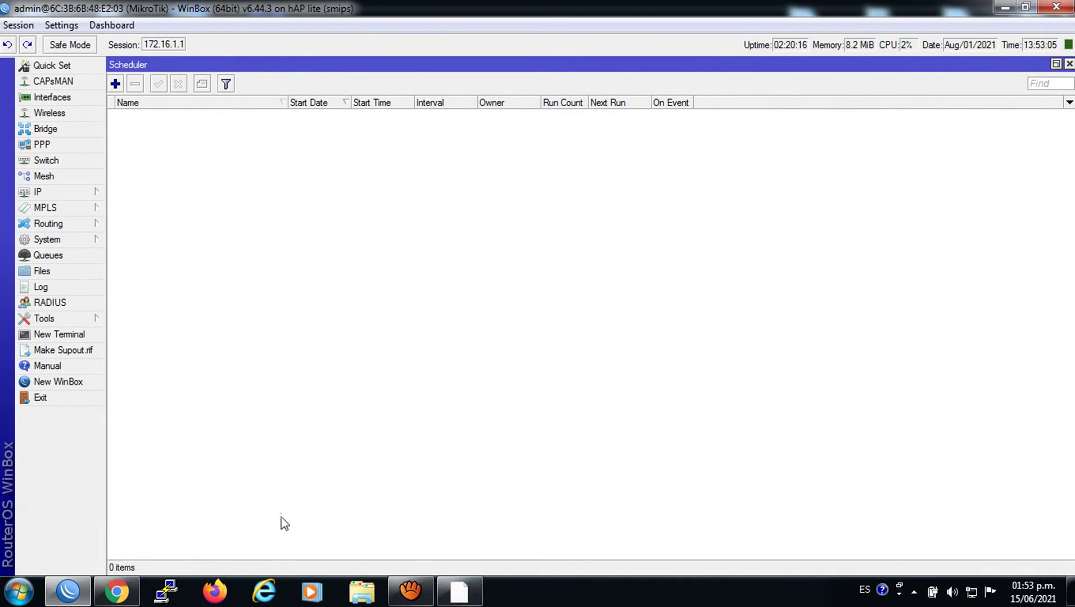
{"action": "left_click", "coordinate": [116, 590]}
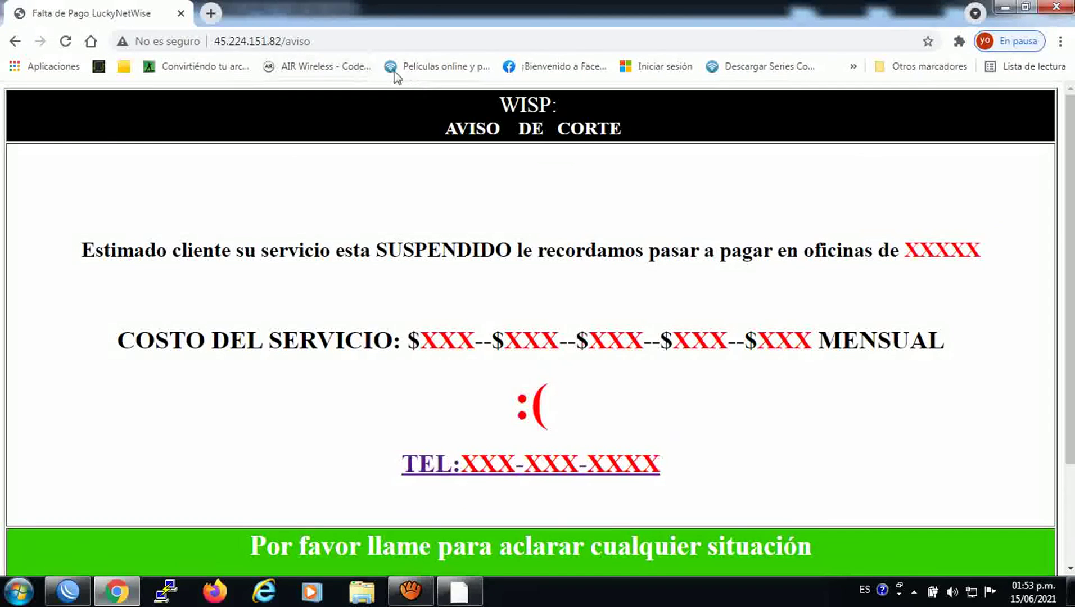
{"action": "left_click", "coordinate": [332, 66]}
- Switch back to WinBox, reopen the firewall maximized, and examine the traffic counters of the CORTE MOROSOS filter and NAT rules
{"action": "left_click", "coordinate": [67, 590]}
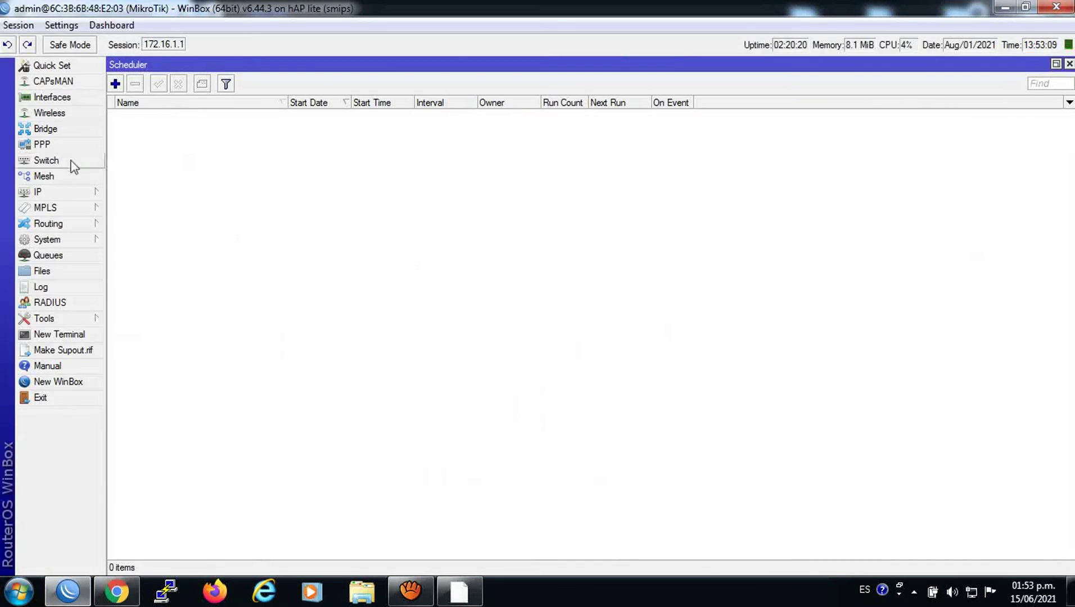
{"action": "left_click", "coordinate": [72, 192]}
{"action": "left_click", "coordinate": [125, 321]}
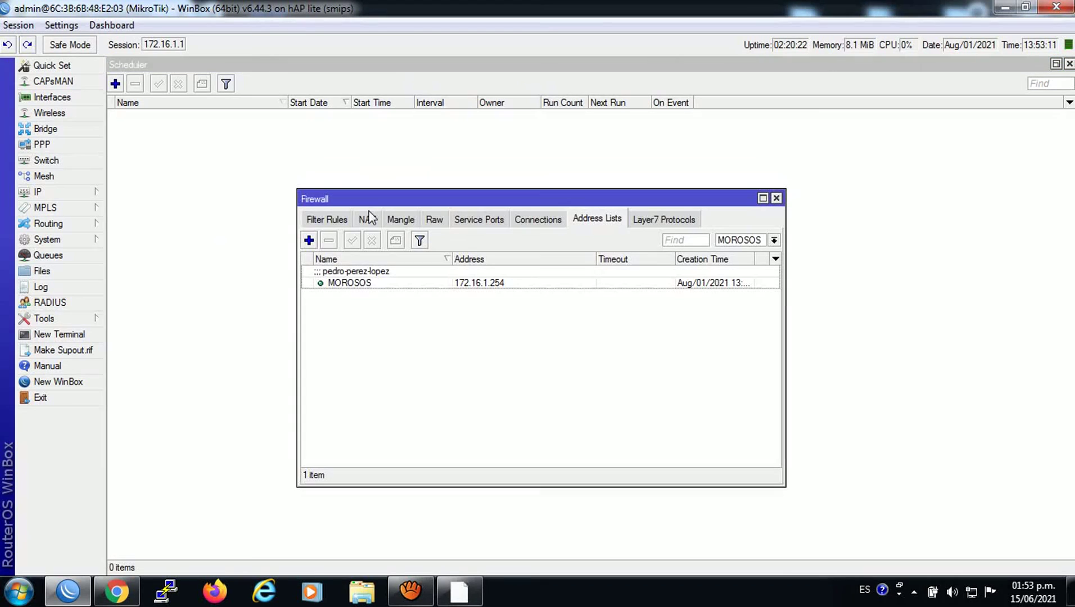
{"action": "left_click", "coordinate": [338, 219]}
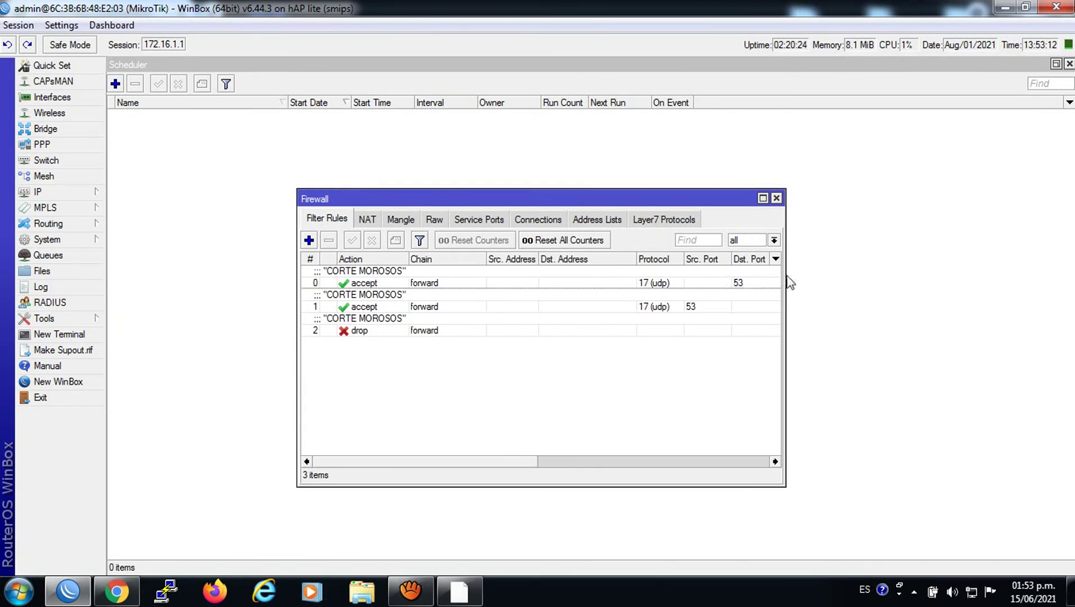
{"action": "left_click", "coordinate": [762, 198]}
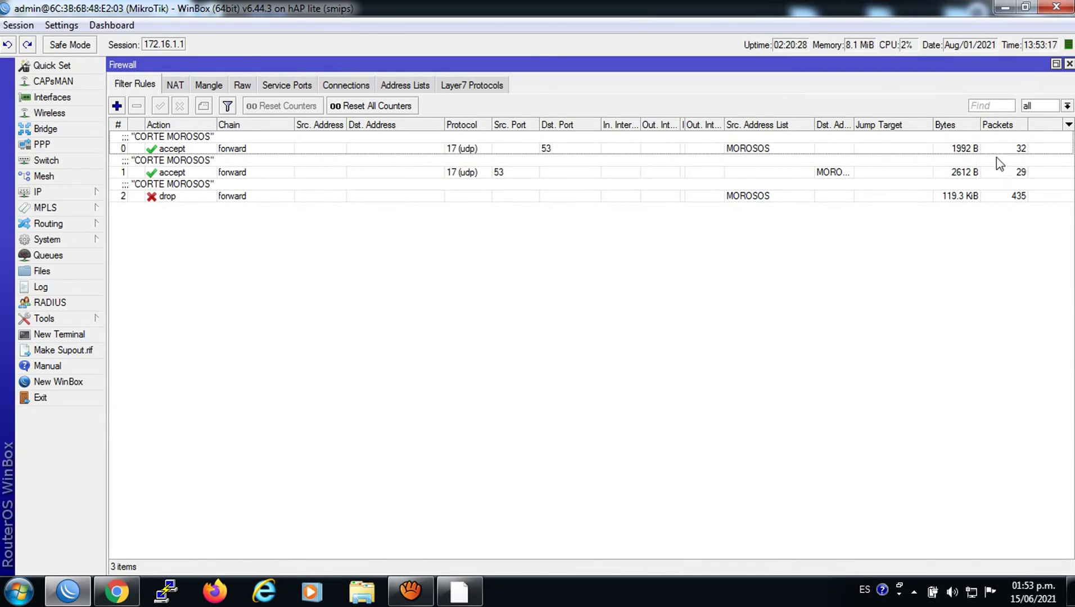
{"action": "left_click", "coordinate": [166, 85]}
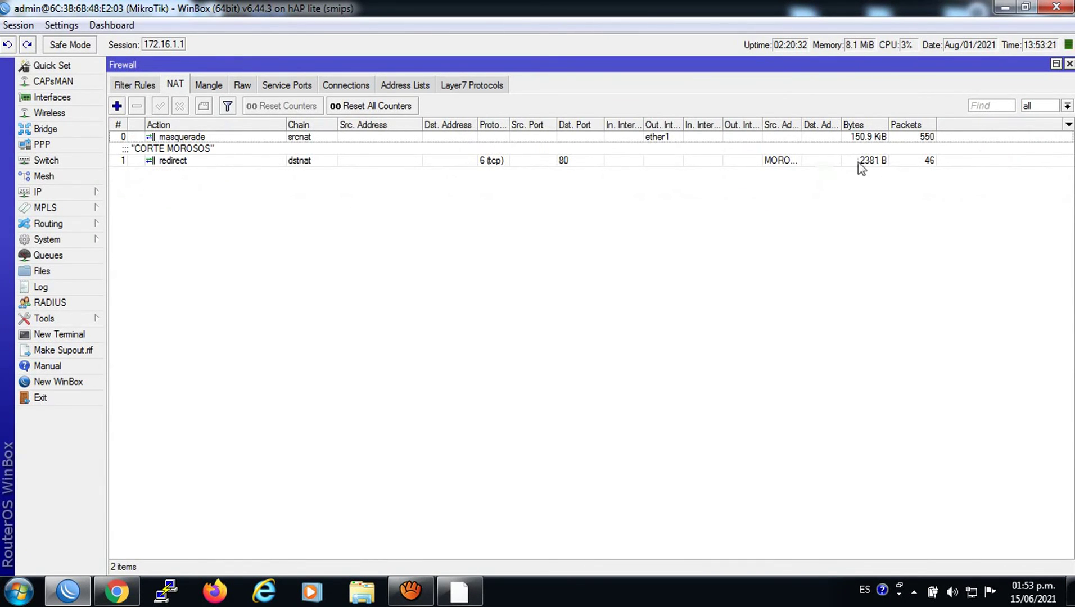
{"action": "left_click", "coordinate": [131, 87]}
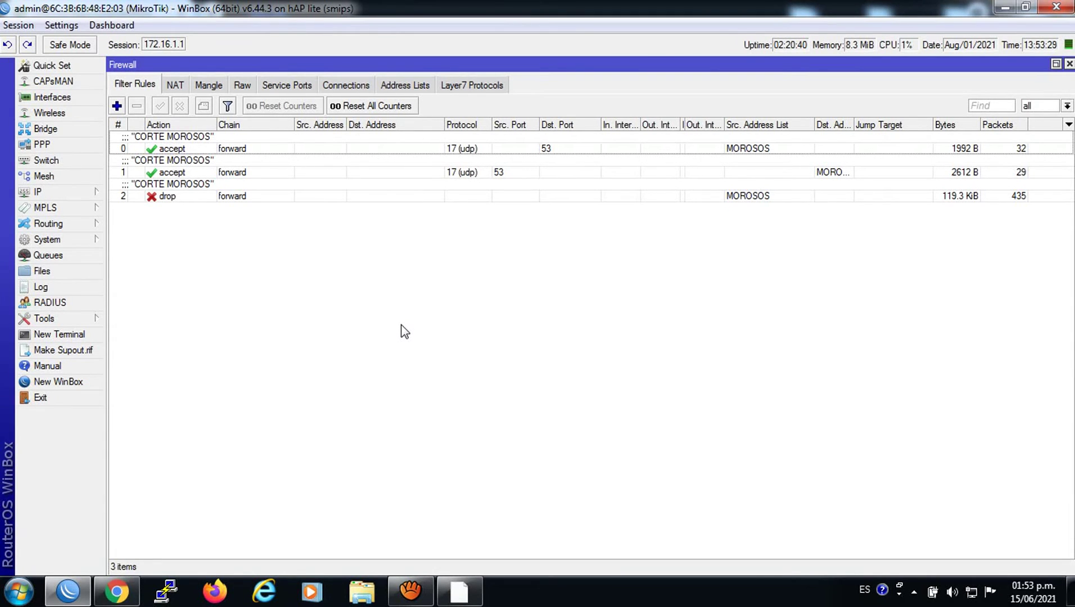
{"action": "left_click", "coordinate": [410, 591]}
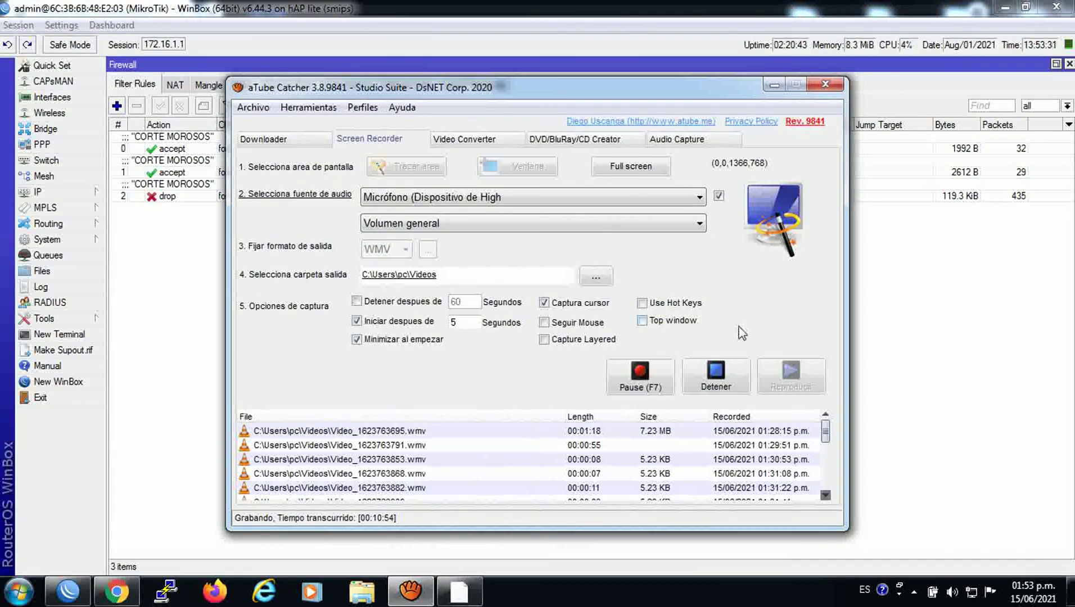